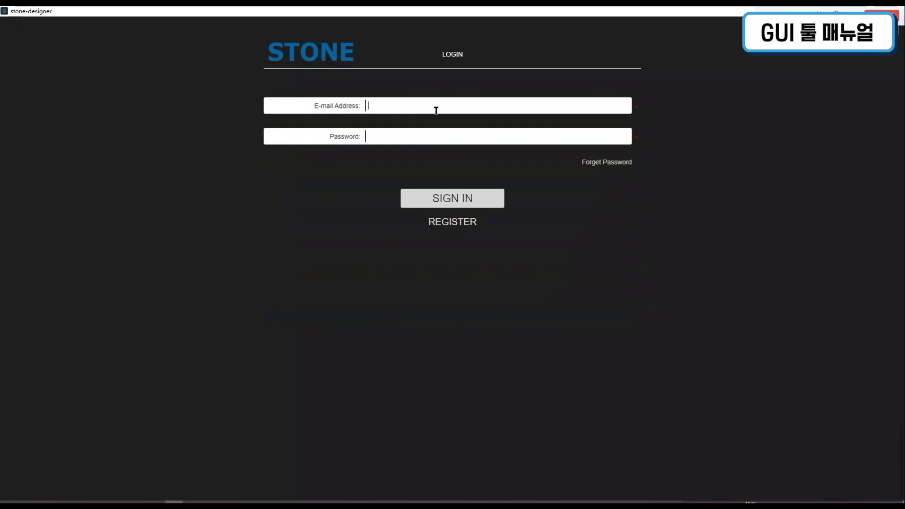
Enter the account e-mail address and password, then sign in to STONE Designer
{"action": "key", "text": "Return"}
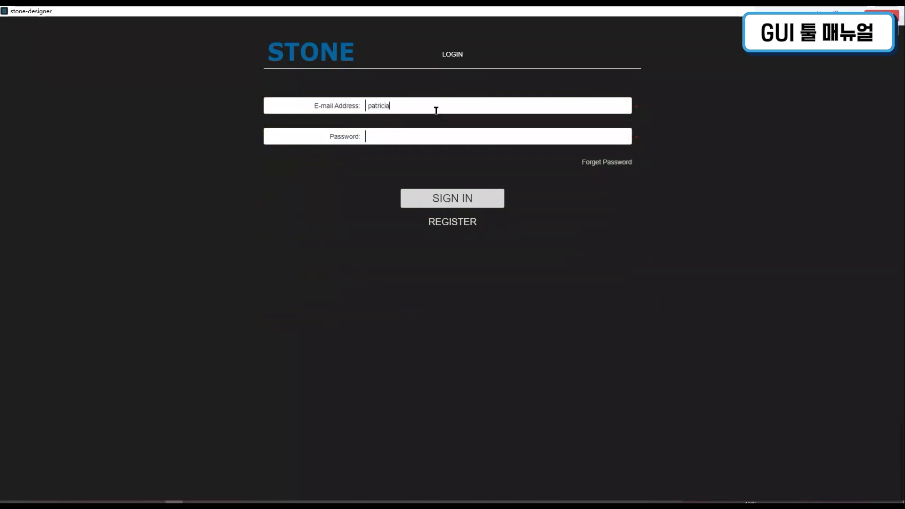
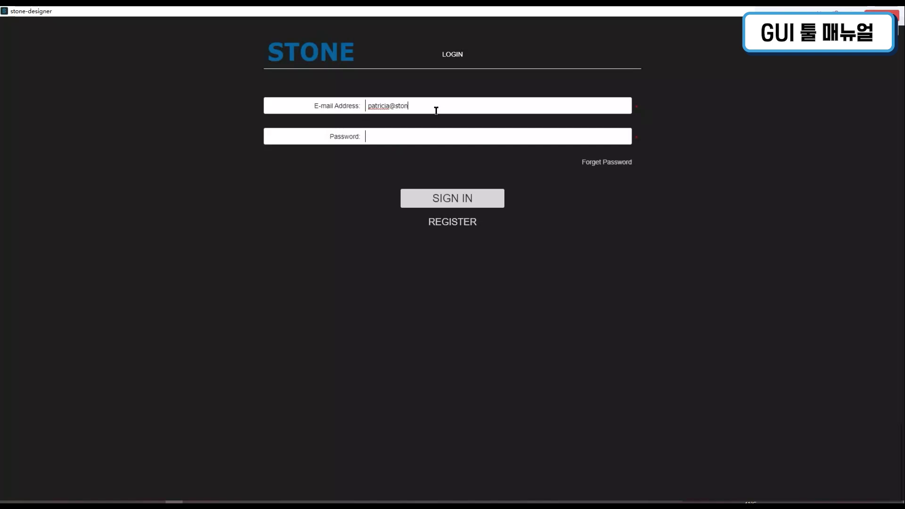
{"action": "key", "text": "Tab"}
{"action": "type", "text": "********"}
{"action": "left_click", "coordinate": [454, 203]}
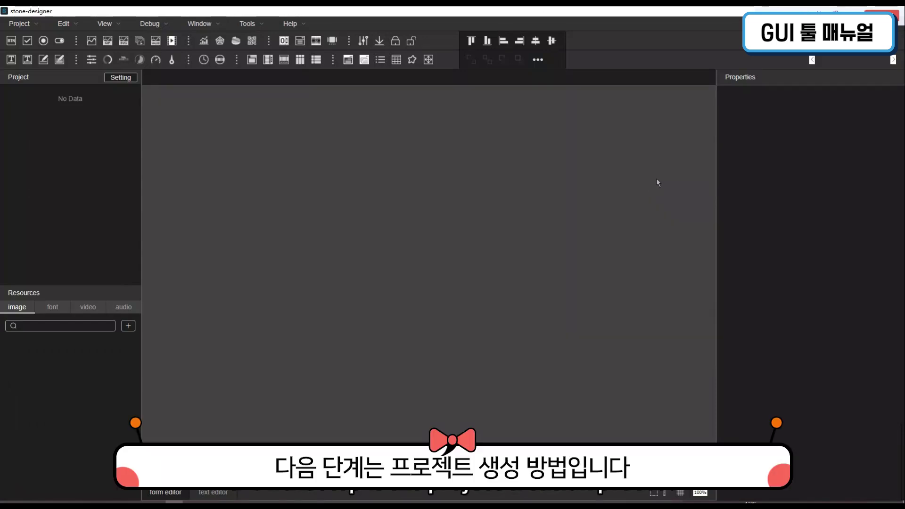
Start a New Project and replace the default project name with my_project1
{"action": "left_click", "coordinate": [37, 26]}
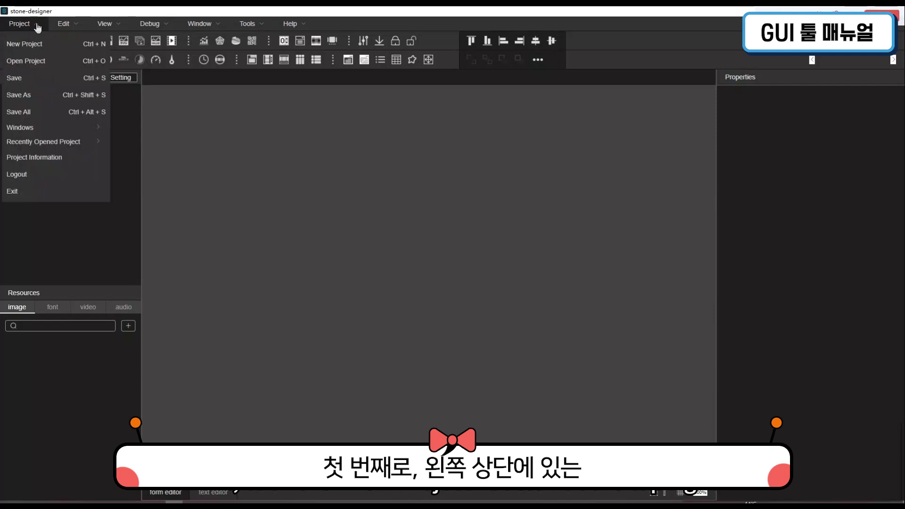
{"action": "left_click", "coordinate": [66, 43]}
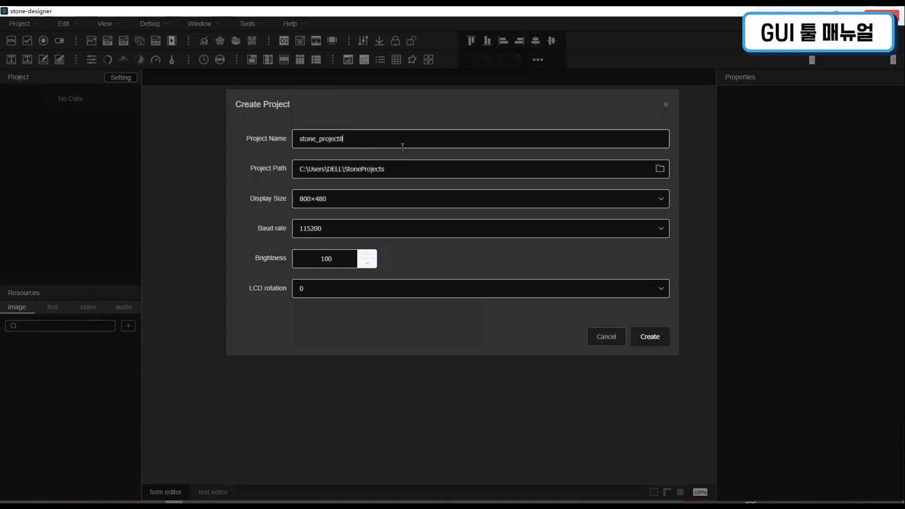
{"action": "key", "text": "BackSpace"}
{"action": "key", "text": "BackSpace"}
{"action": "key", "text": "BackSpace"}
{"action": "key", "text": "BackSpace"}
{"action": "key", "text": "BackSpace"}
{"action": "key", "text": "BackSpace"}
{"action": "key", "text": "BackSpace"}
{"action": "key", "text": "BackSpace"}
{"action": "key", "text": "BackSpace"}
{"action": "key", "text": "BackSpace"}
{"action": "key", "text": "BackSpace"}
{"action": "key", "text": "BackSpace"}
{"action": "type", "text": "my——project"}
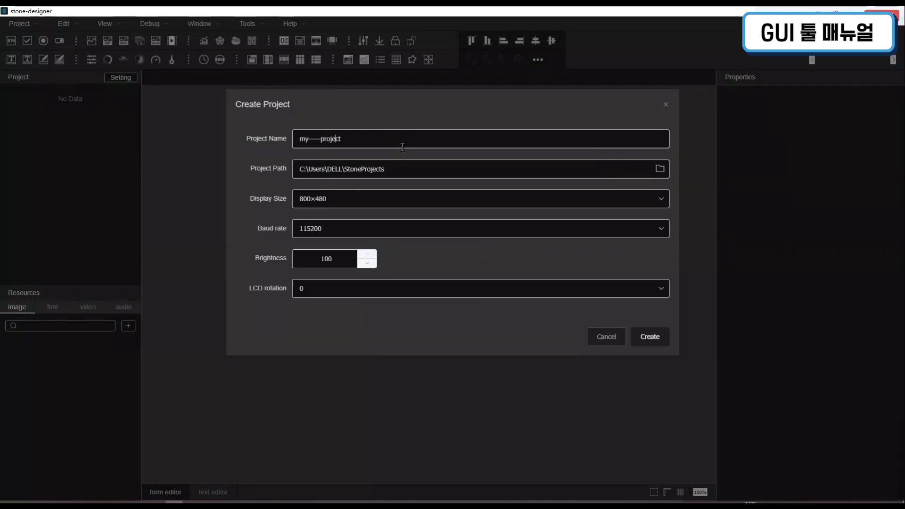
{"action": "key", "text": "Left"}
{"action": "key", "text": "Left"}
{"action": "key", "text": "Left"}
{"action": "key", "text": "Left"}
{"action": "key", "text": "Left"}
{"action": "key", "text": "BackSpace"}
{"action": "key", "text": "BackSpace"}
{"action": "key", "text": "BackSpace"}
{"action": "type", "text": "_"}
{"action": "key", "text": "BackSpace"}
{"action": "type", "text": "y_"}
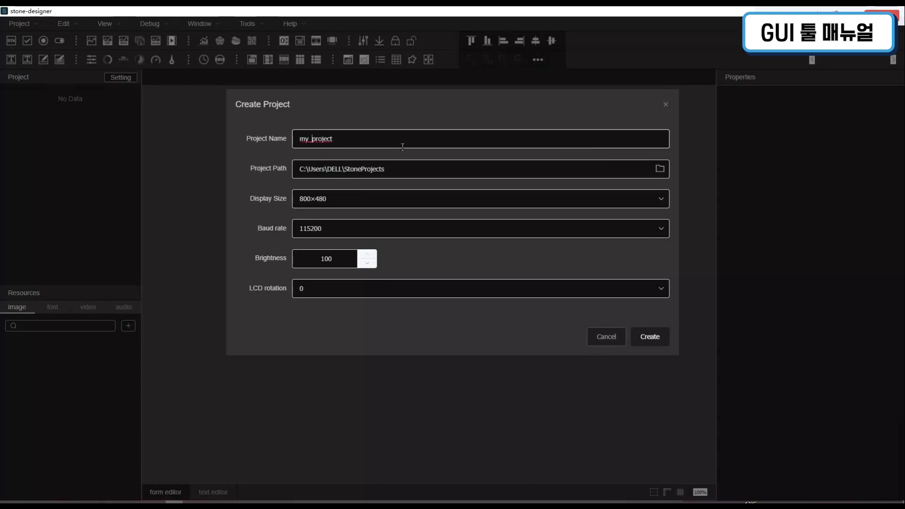
{"action": "key", "text": "Right"}
{"action": "key", "text": "Right"}
{"action": "type", "text": "1"}
{"action": "left_click", "coordinate": [452, 204]}
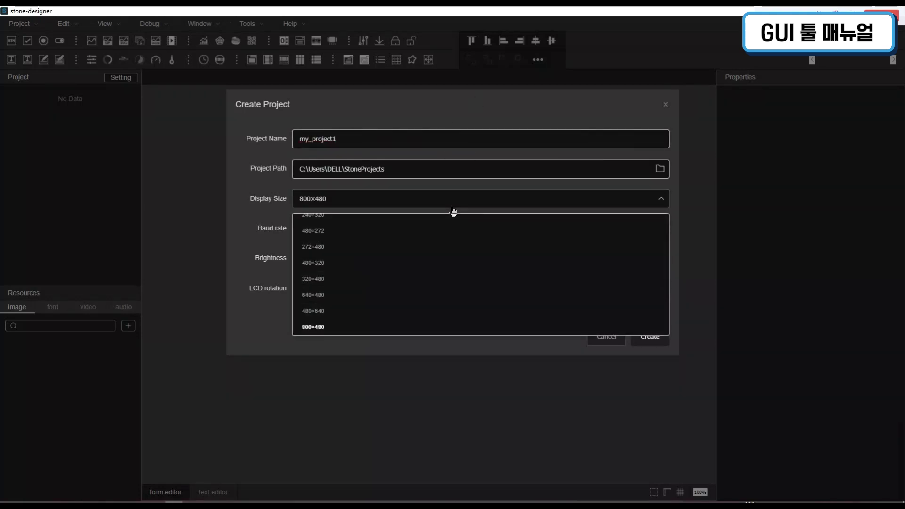
{"action": "scroll", "coordinate": [377, 302], "scroll_direction": "down", "scroll_amount": 2}
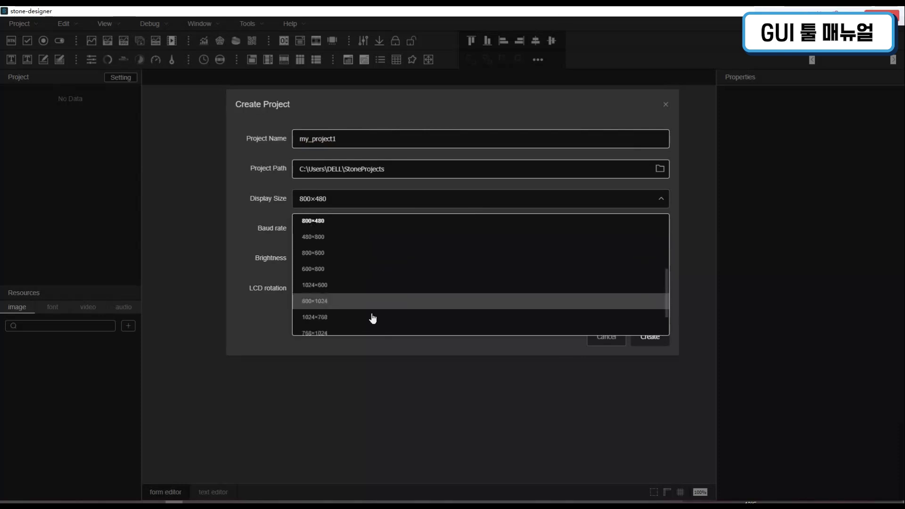
{"action": "scroll", "coordinate": [358, 250], "scroll_direction": "up", "scroll_amount": 3}
{"action": "left_click", "coordinate": [325, 329]}
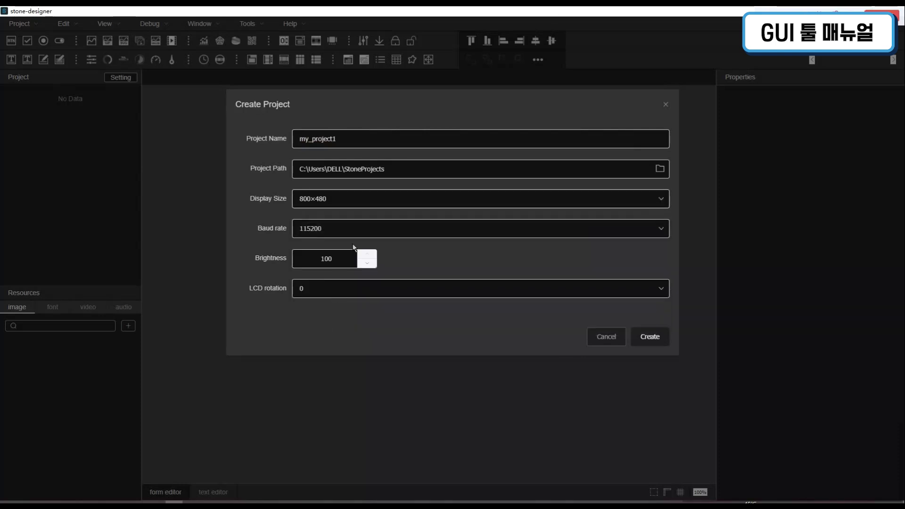
{"action": "left_click", "coordinate": [588, 229]}
{"action": "scroll", "coordinate": [513, 288], "scroll_direction": "down", "scroll_amount": 2}
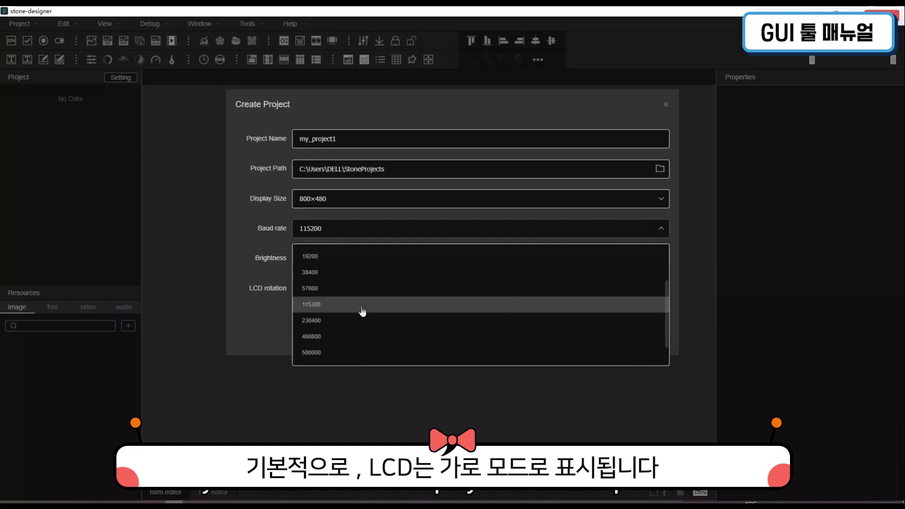
{"action": "left_click", "coordinate": [329, 296]}
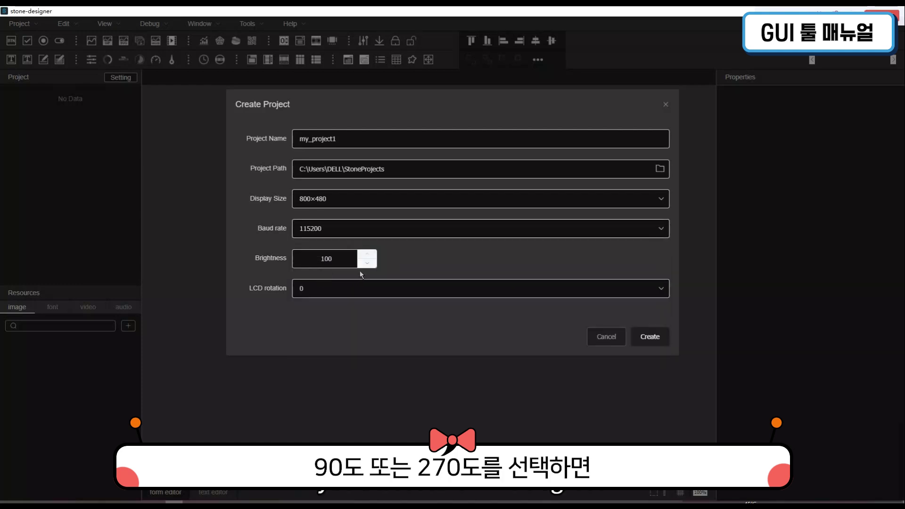
{"action": "double_click", "coordinate": [326, 259]}
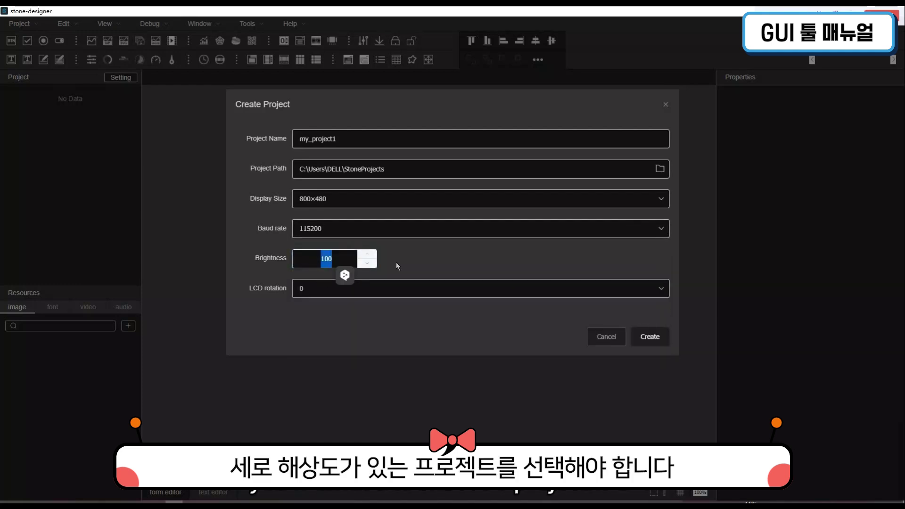
{"action": "left_click", "coordinate": [491, 290]}
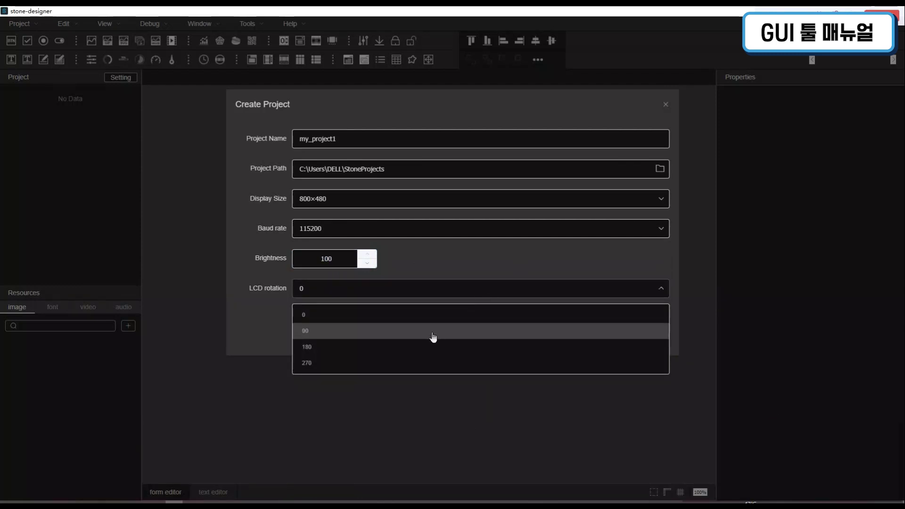
{"action": "left_click", "coordinate": [429, 332]}
{"action": "left_click", "coordinate": [426, 287]}
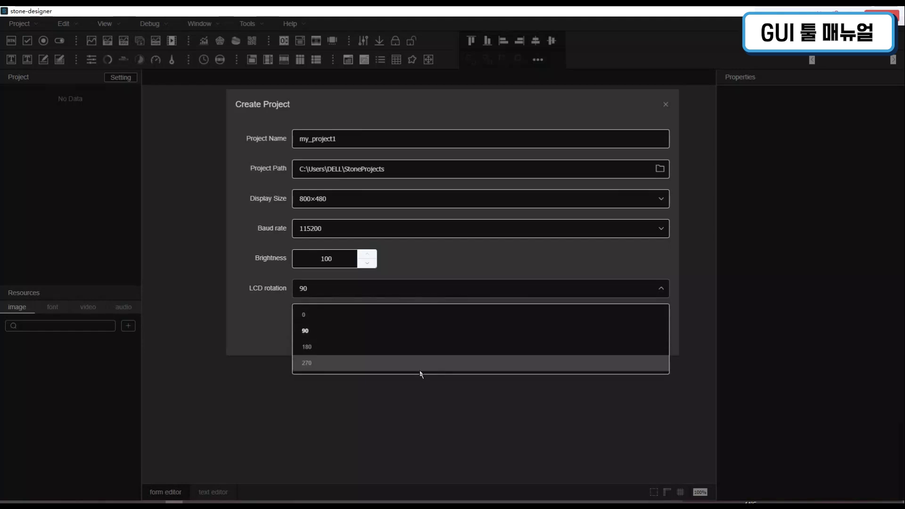
{"action": "left_click", "coordinate": [417, 369]}
{"action": "left_click", "coordinate": [410, 203]}
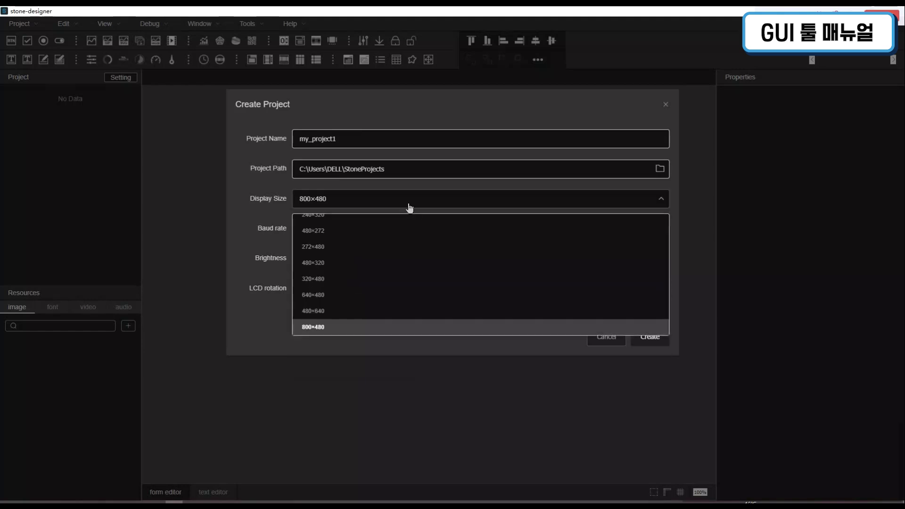
{"action": "left_click", "coordinate": [340, 313]}
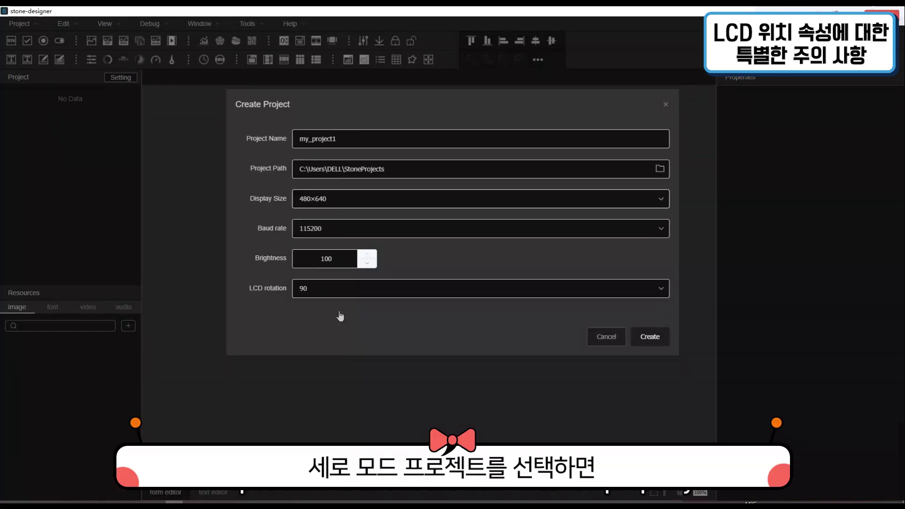
{"action": "left_click", "coordinate": [361, 202]}
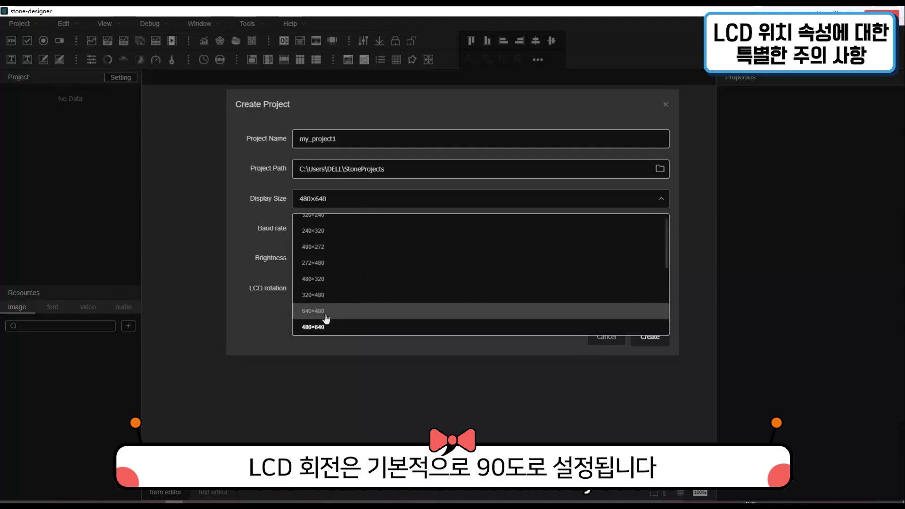
{"action": "left_click", "coordinate": [329, 267]}
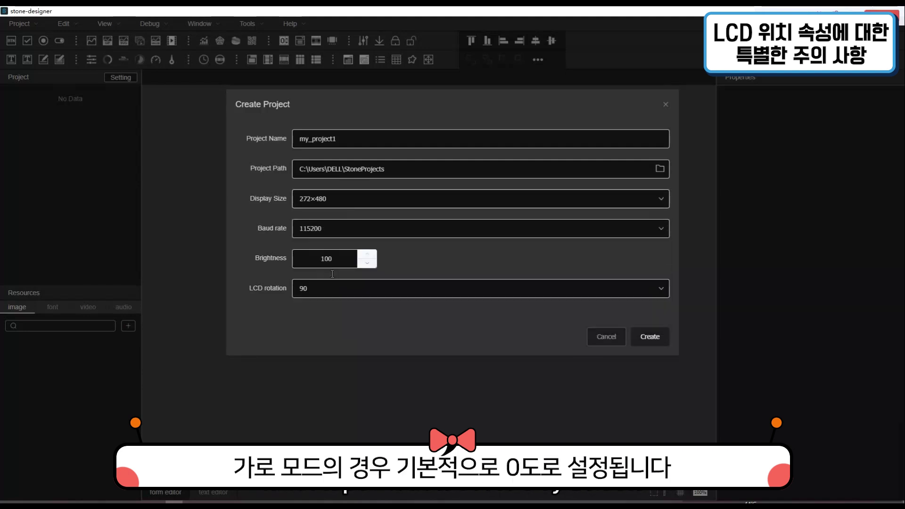
{"action": "left_click", "coordinate": [383, 200]}
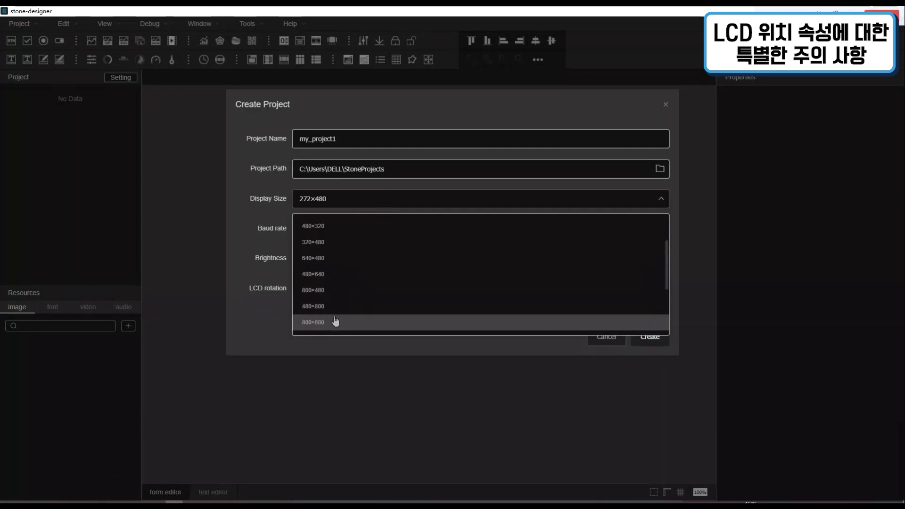
{"action": "left_click", "coordinate": [336, 300]}
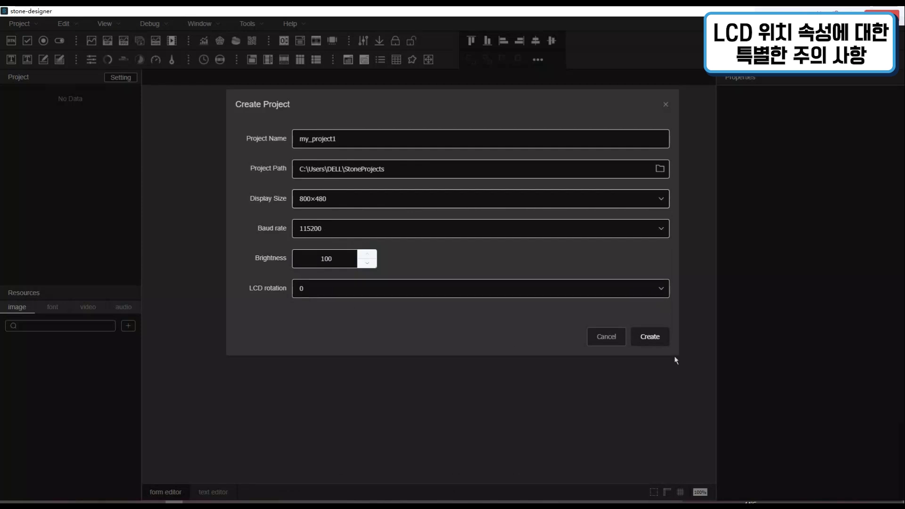
Create my_project1, open its Setting dialog, and try LAN modes Dynamic IP and Static IP
{"action": "left_click", "coordinate": [651, 338]}
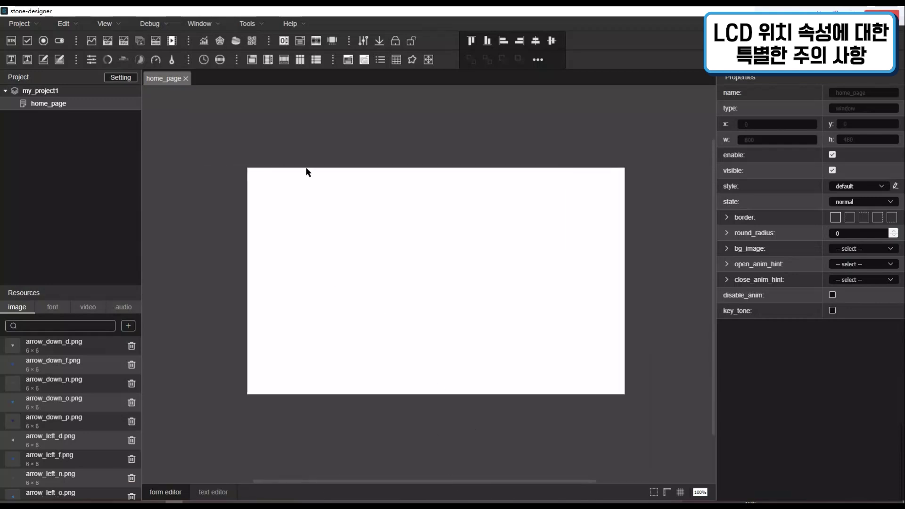
{"action": "left_click", "coordinate": [125, 82]}
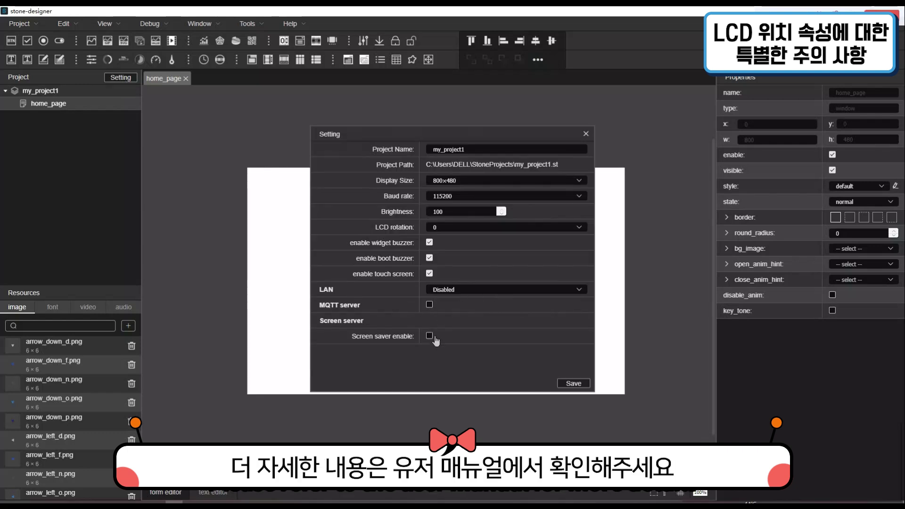
{"action": "left_click", "coordinate": [474, 293]}
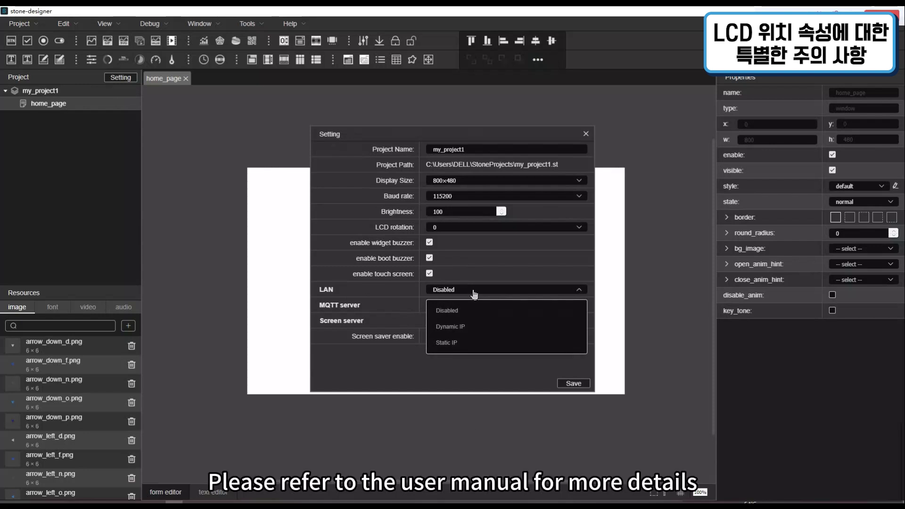
{"action": "left_click", "coordinate": [472, 333]}
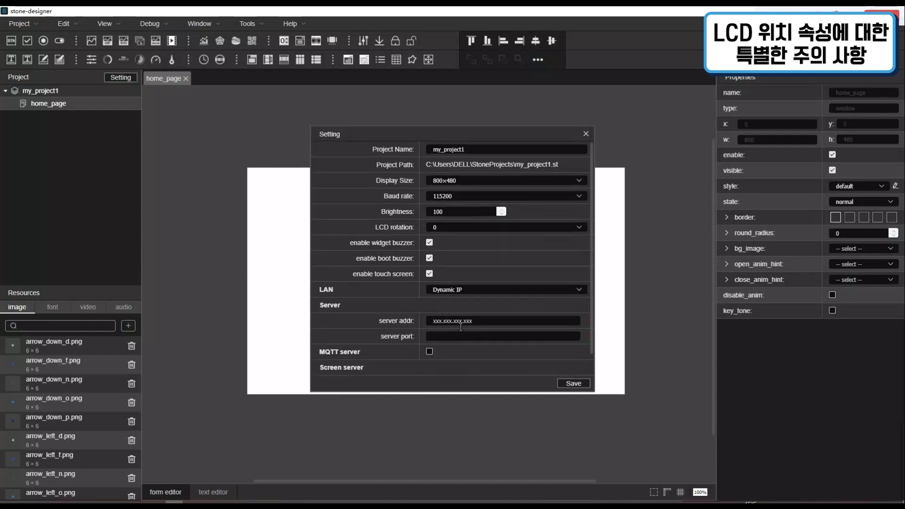
{"action": "left_click", "coordinate": [458, 290]}
{"action": "left_click", "coordinate": [461, 345]}
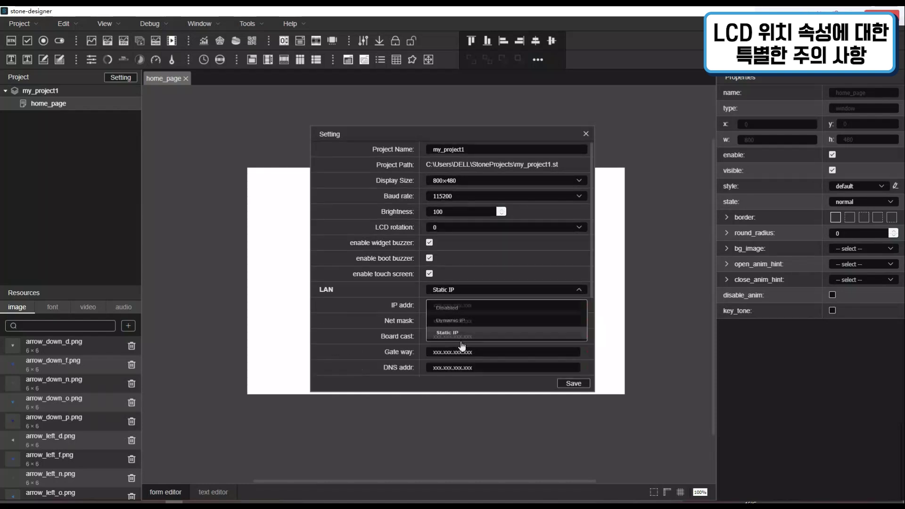
Set LAN back to Disabled and enable MQTT server, reviewing its address, port, client ID and topic fields
{"action": "scroll", "coordinate": [453, 259], "scroll_direction": "down", "scroll_amount": 2}
{"action": "scroll", "coordinate": [444, 261], "scroll_direction": "down", "scroll_amount": 2}
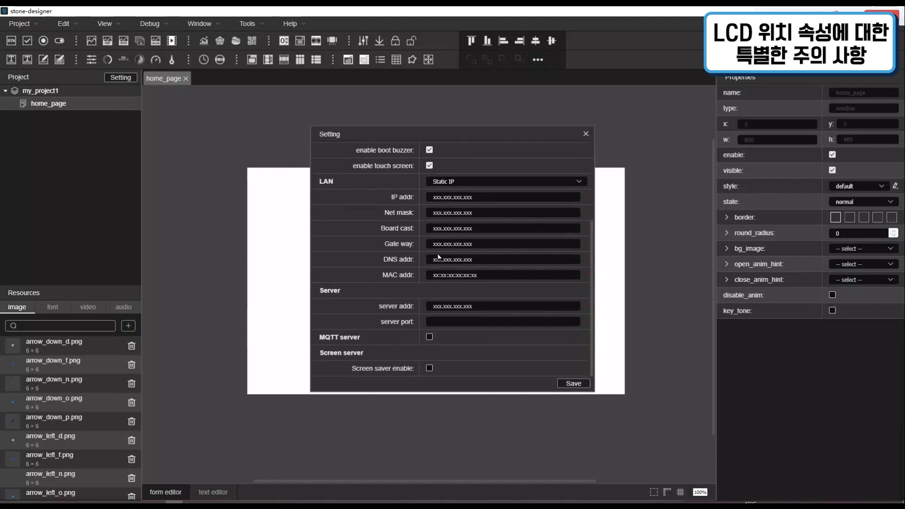
{"action": "scroll", "coordinate": [438, 256], "scroll_direction": "up", "scroll_amount": 3}
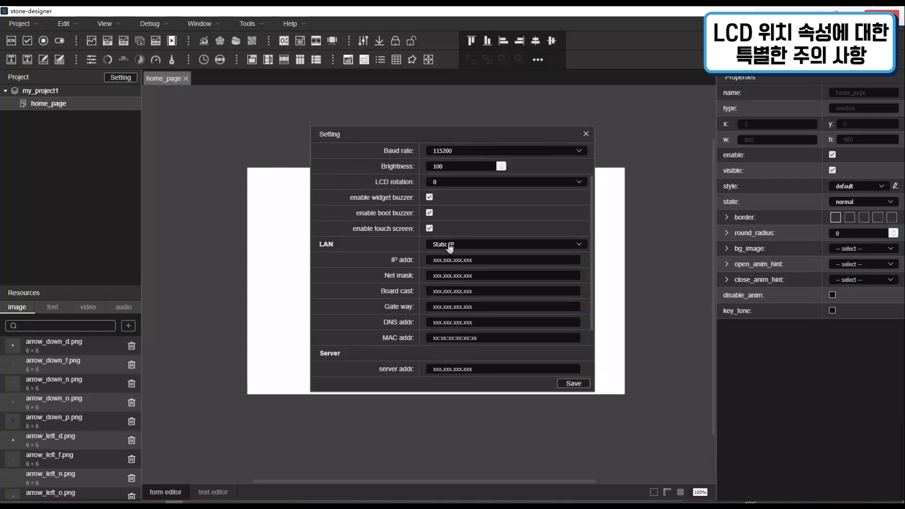
{"action": "left_click", "coordinate": [449, 244]}
{"action": "left_click", "coordinate": [446, 264]}
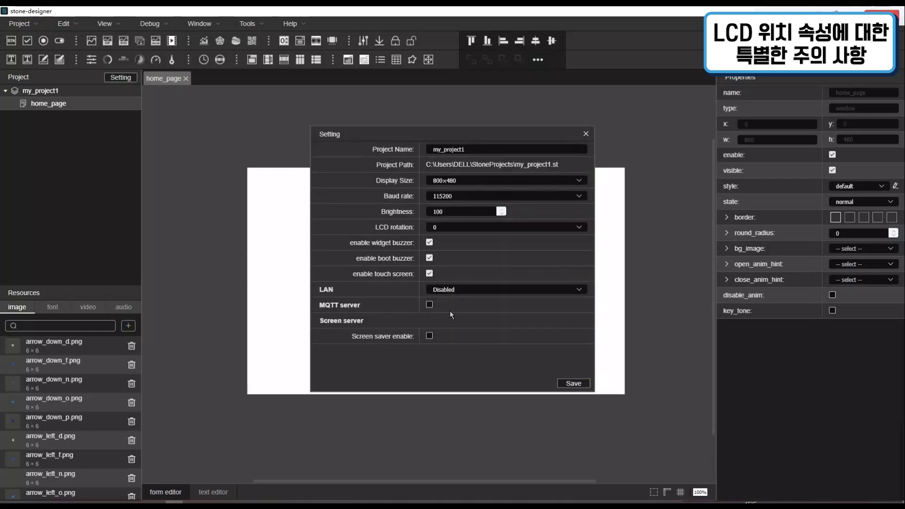
{"action": "left_click", "coordinate": [430, 305]}
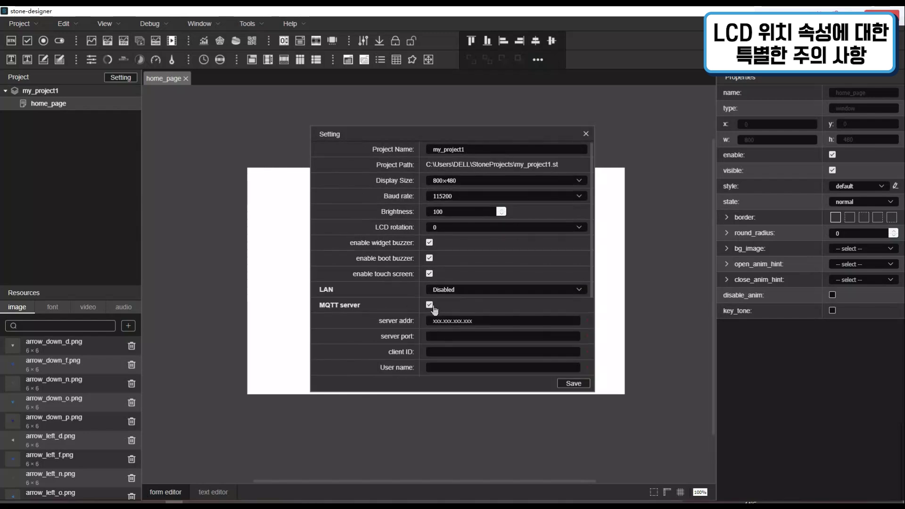
{"action": "scroll", "coordinate": [430, 297], "scroll_direction": "down", "scroll_amount": 2}
{"action": "scroll", "coordinate": [431, 295], "scroll_direction": "down", "scroll_amount": 2}
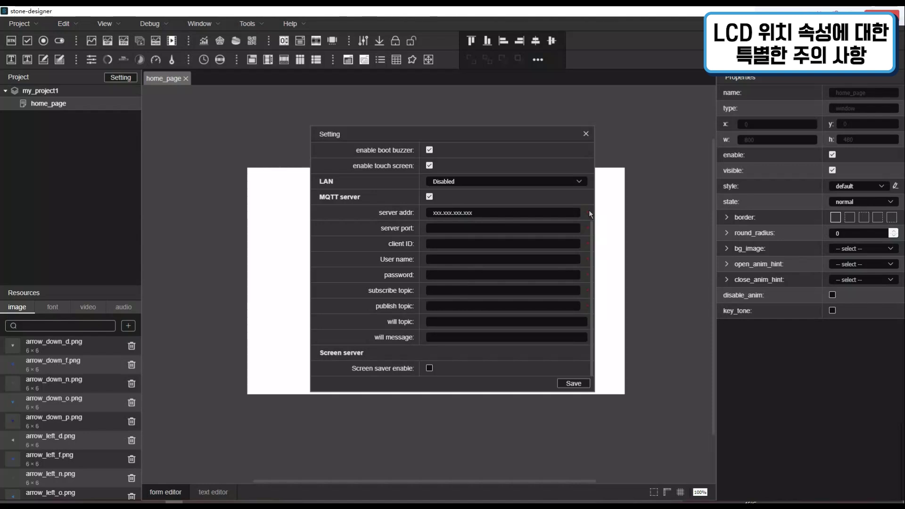
Turn off MQTT server, enable the screen saver, check its page list, and close Setting
{"action": "left_click", "coordinate": [429, 197]}
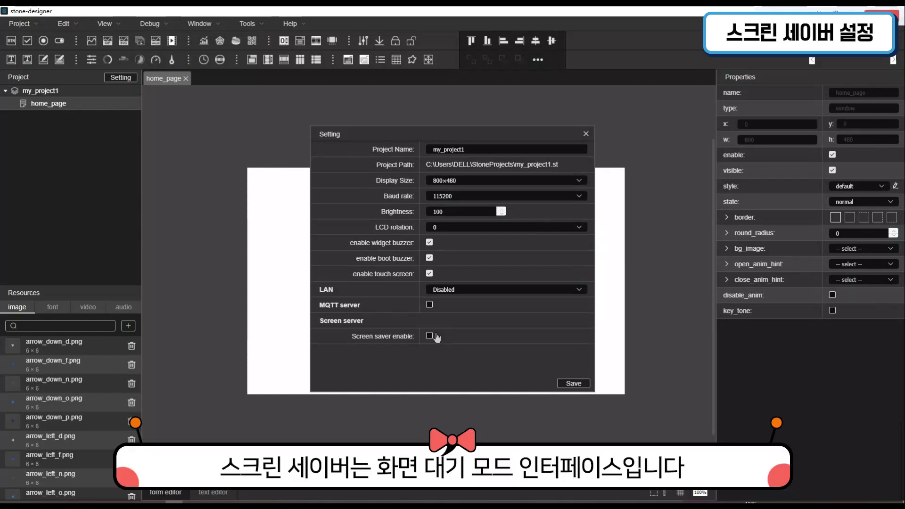
{"action": "left_click", "coordinate": [435, 335]}
{"action": "scroll", "coordinate": [431, 331], "scroll_direction": "down", "scroll_amount": 1}
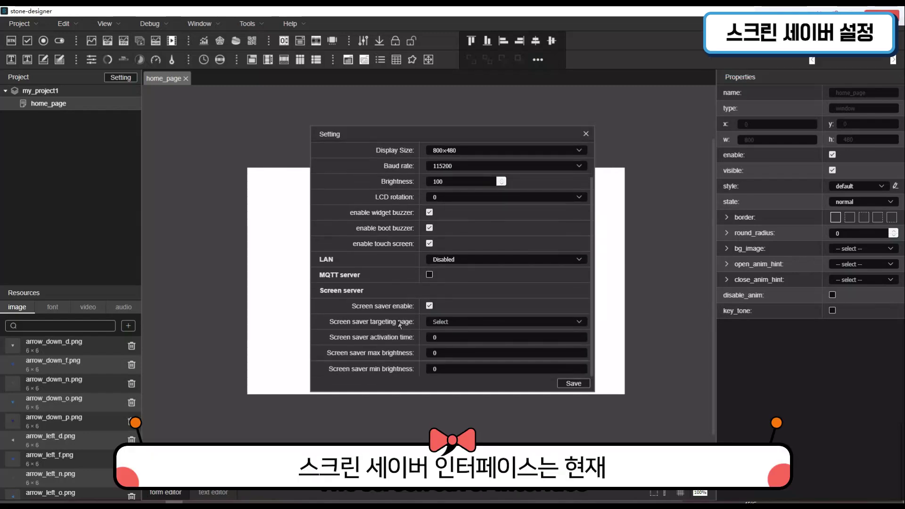
{"action": "left_click", "coordinate": [474, 323]}
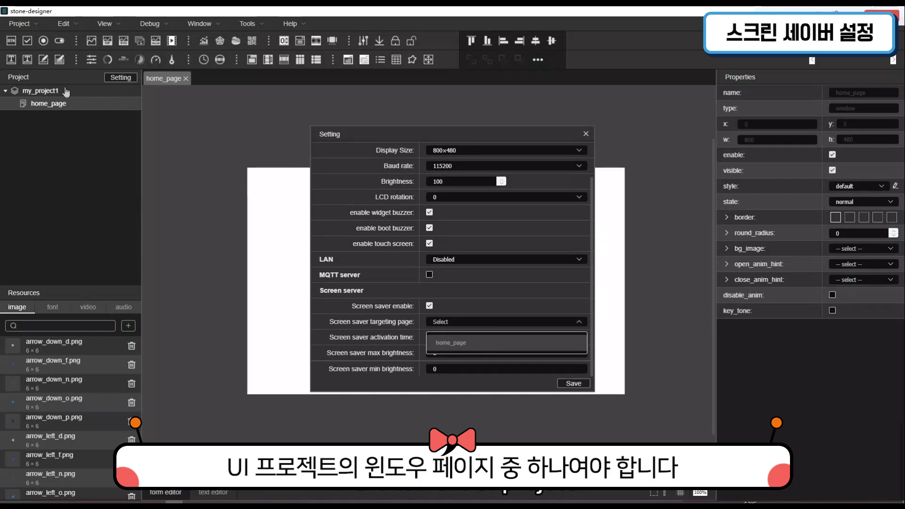
{"action": "left_click", "coordinate": [534, 295]}
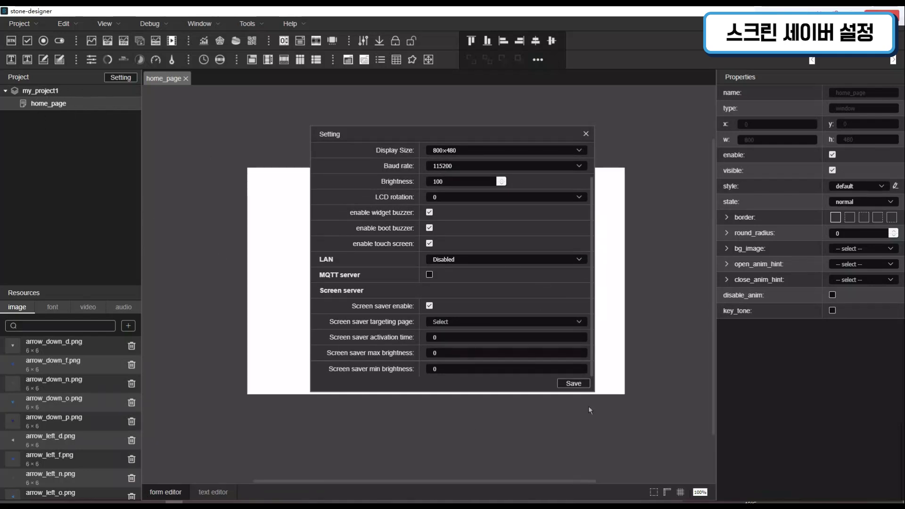
{"action": "left_click", "coordinate": [586, 134]}
Add a new window1 page to my_project1 and drop a Label in its centre
{"action": "right_click", "coordinate": [71, 92]}
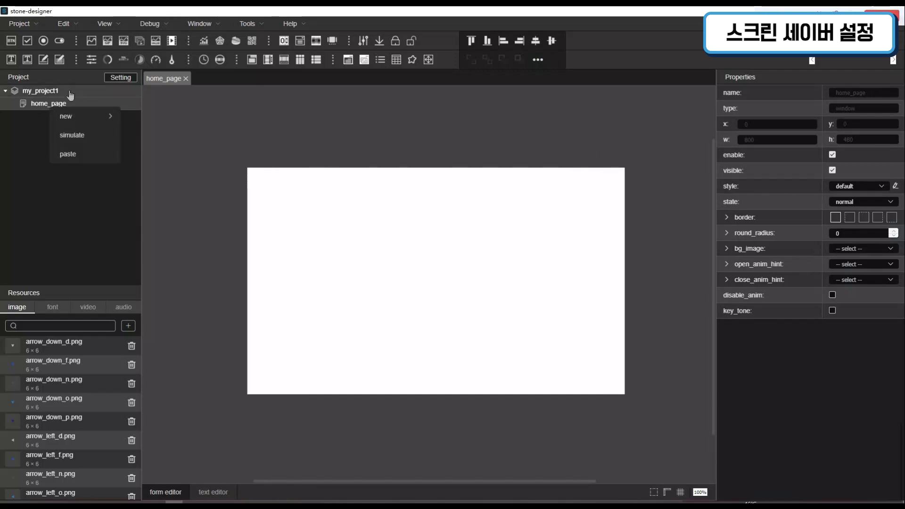
{"action": "mouse_move", "coordinate": [66, 116]}
{"action": "left_click", "coordinate": [135, 116]}
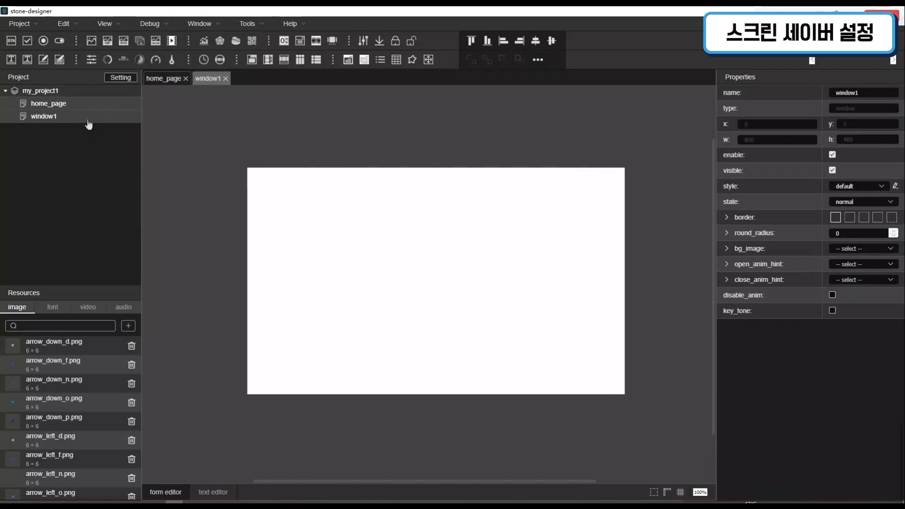
{"action": "left_click_drag", "start_coordinate": [11, 59], "coordinate": [439, 295]}
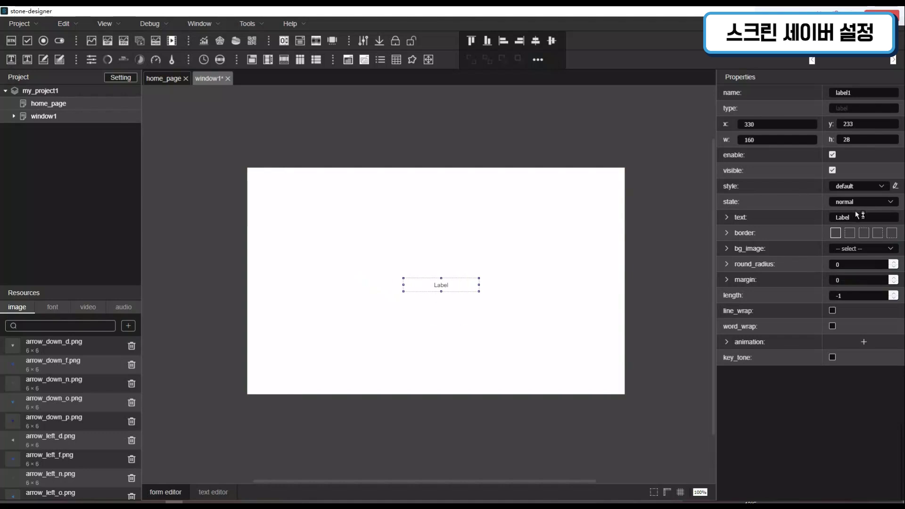
Change the label text to screen——saver and save the window1 page
{"action": "left_click_drag", "start_coordinate": [850, 221], "coordinate": [771, 218]}
{"action": "type", "text": "scr"}
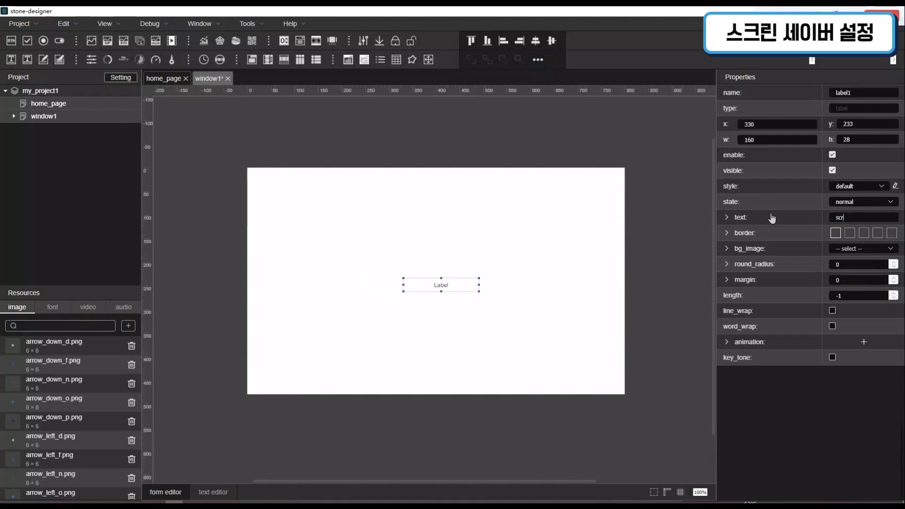
{"action": "type", "text": "een——saver"}
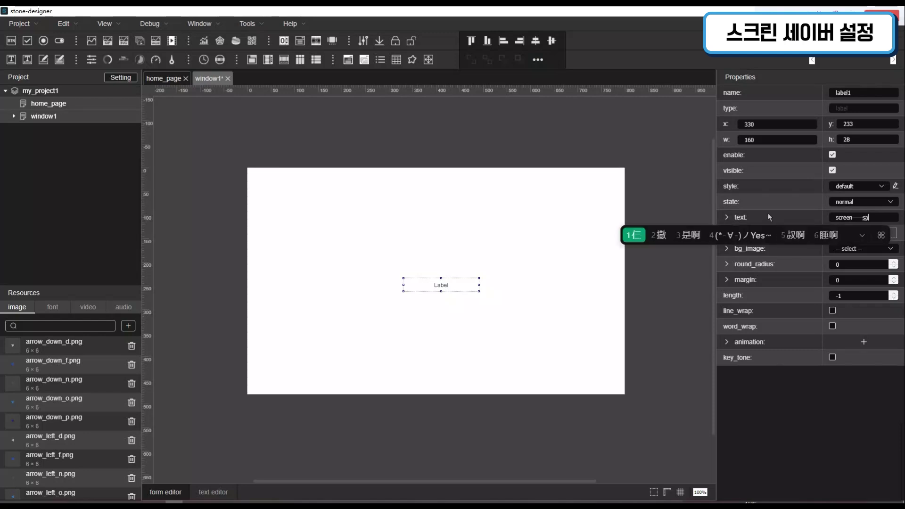
{"action": "key", "text": "Return"}
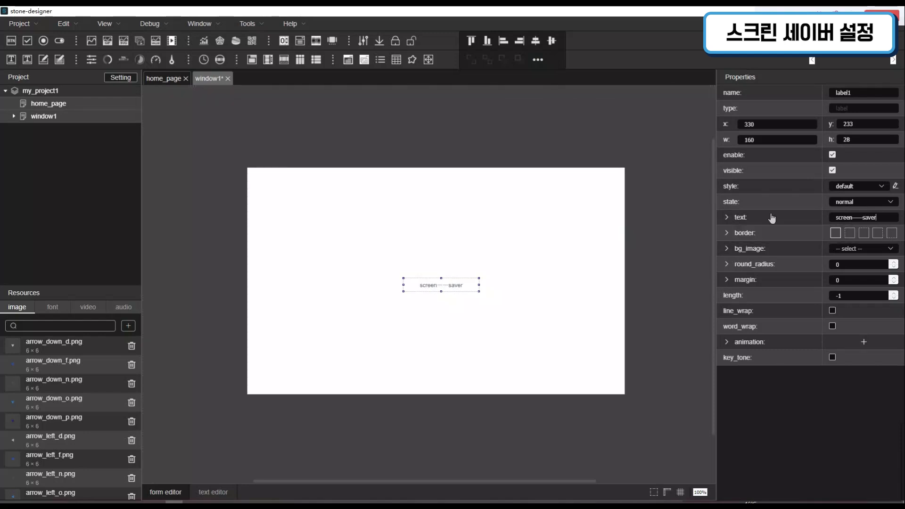
{"action": "left_click", "coordinate": [468, 251]}
{"action": "key", "text": "super"}
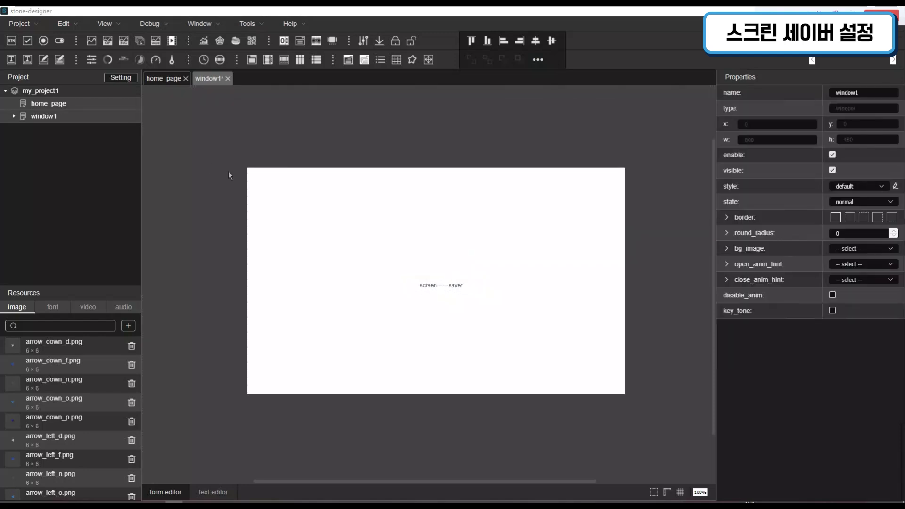
{"action": "left_click", "coordinate": [405, 177]}
{"action": "key", "text": "ctrl+s"}
In the project settings, set the screen saver targeting page to window1
{"action": "left_click", "coordinate": [121, 78]}
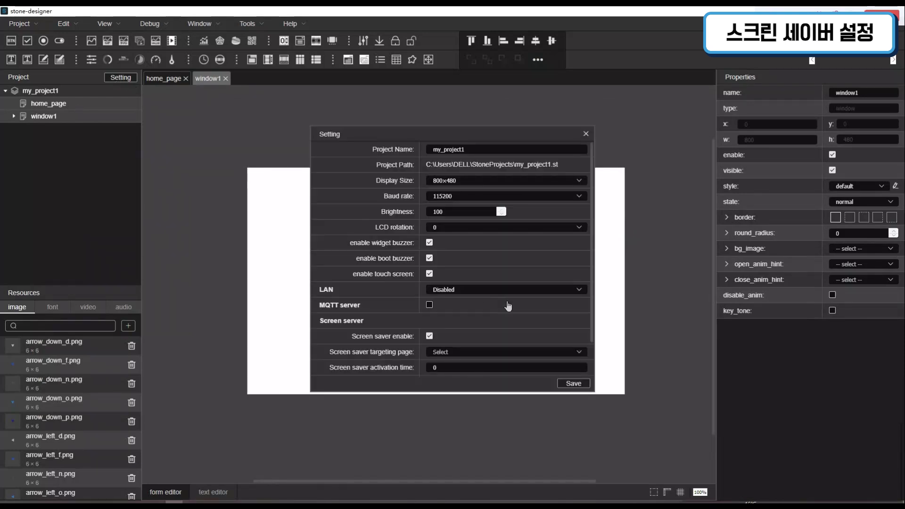
{"action": "scroll", "coordinate": [506, 290], "scroll_direction": "down", "scroll_amount": 1}
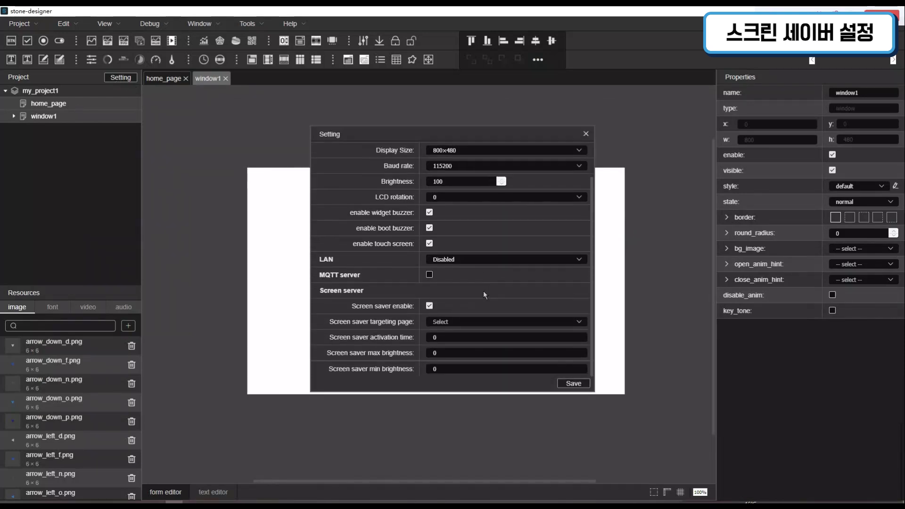
{"action": "left_click", "coordinate": [455, 326]}
{"action": "left_click", "coordinate": [455, 360]}
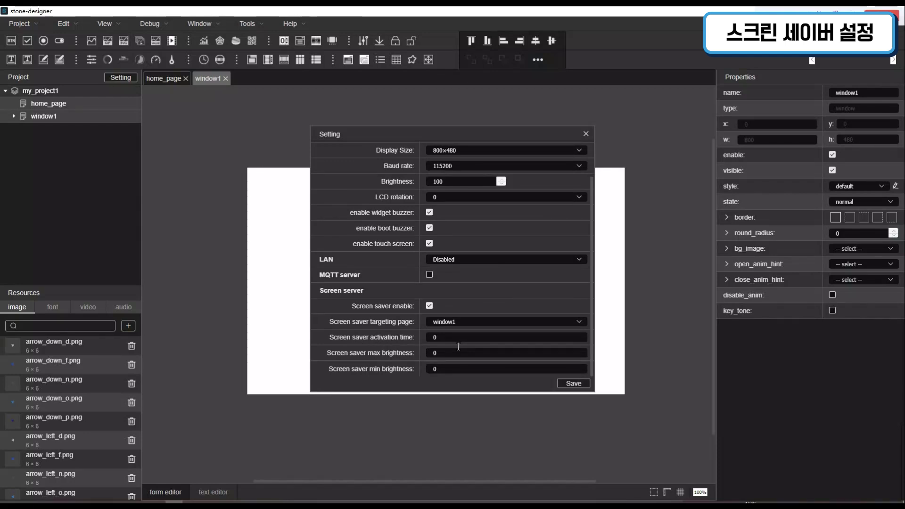
Set the screen saver activation time to 10 and start entering the brightness values
{"action": "double_click", "coordinate": [427, 337]}
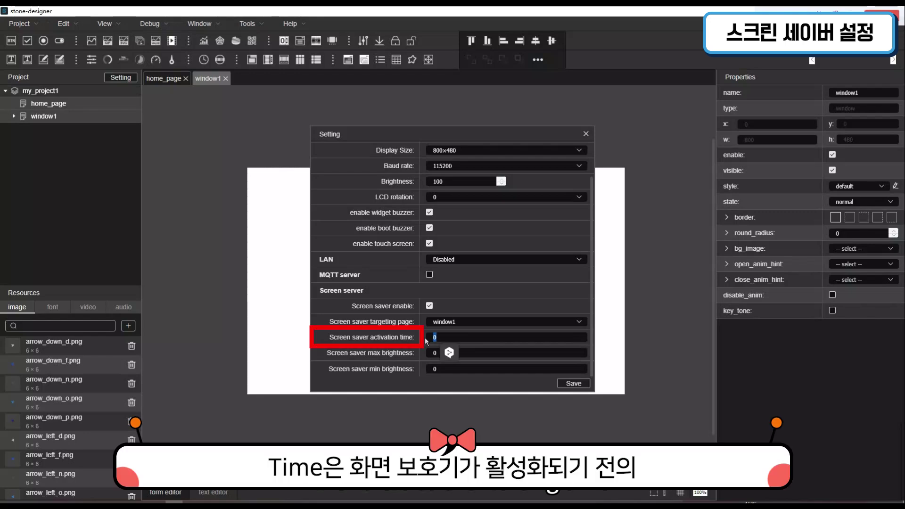
{"action": "type", "text": "1"}
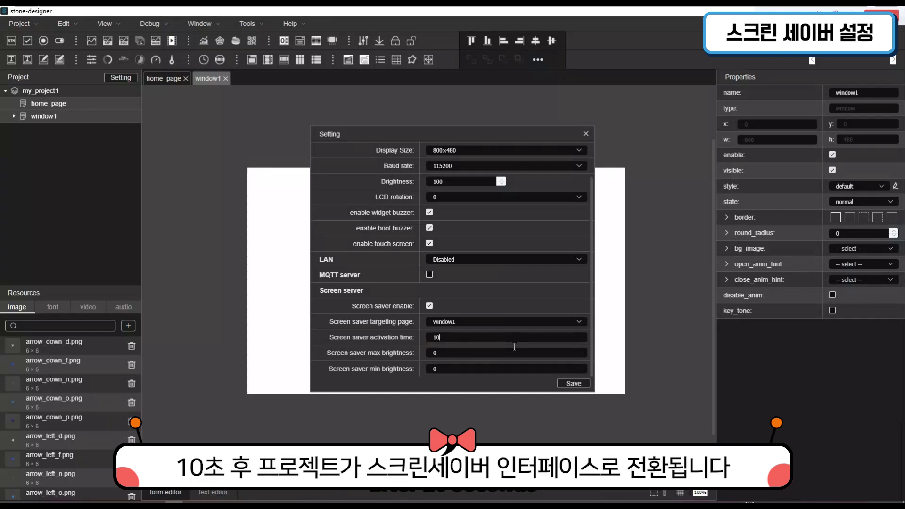
{"action": "key", "text": "Tab"}
{"action": "double_click", "coordinate": [438, 359]}
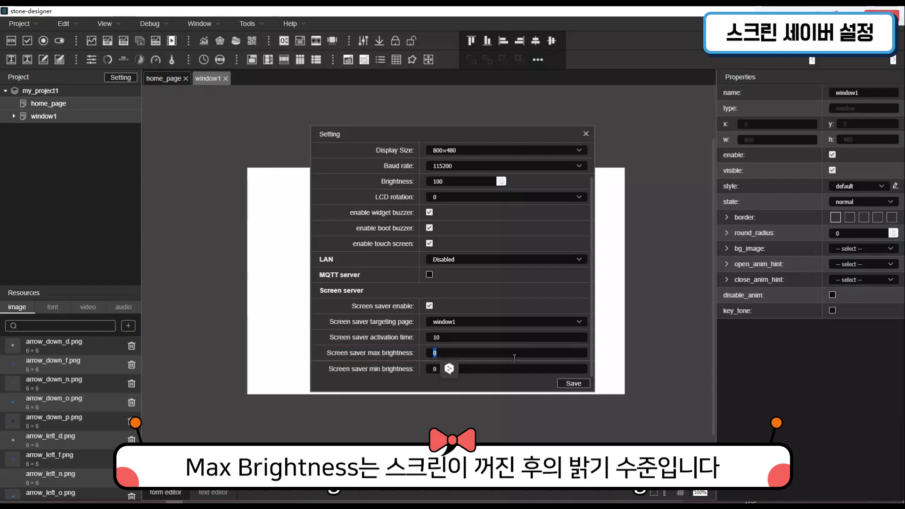
{"action": "type", "text": "100"}
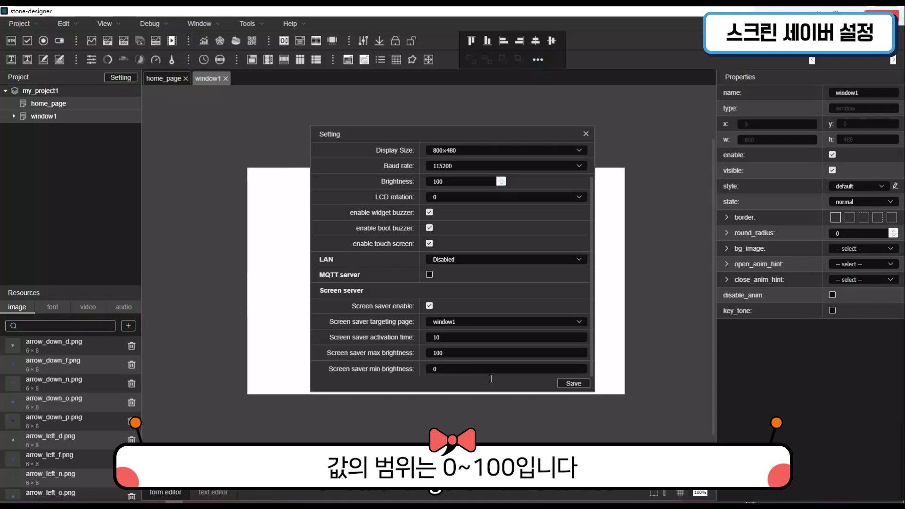
{"action": "left_click", "coordinate": [491, 378]}
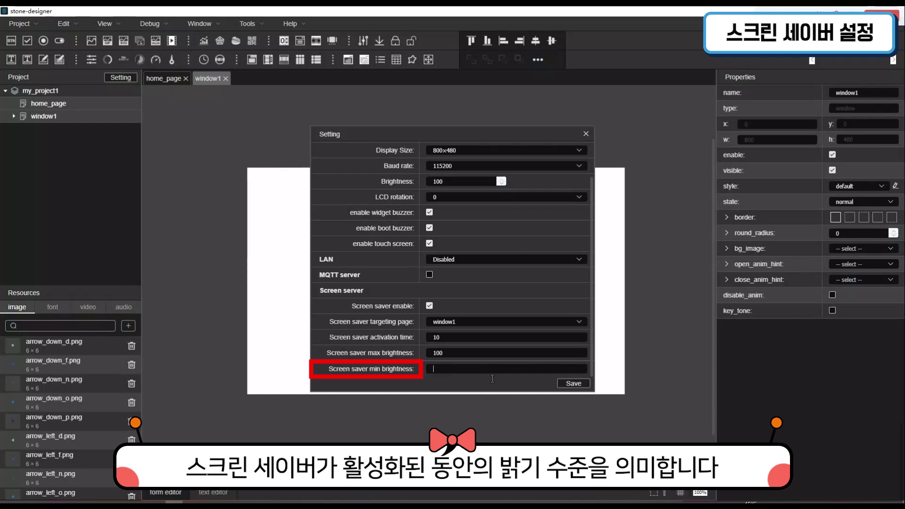
{"action": "type", "text": "0"}
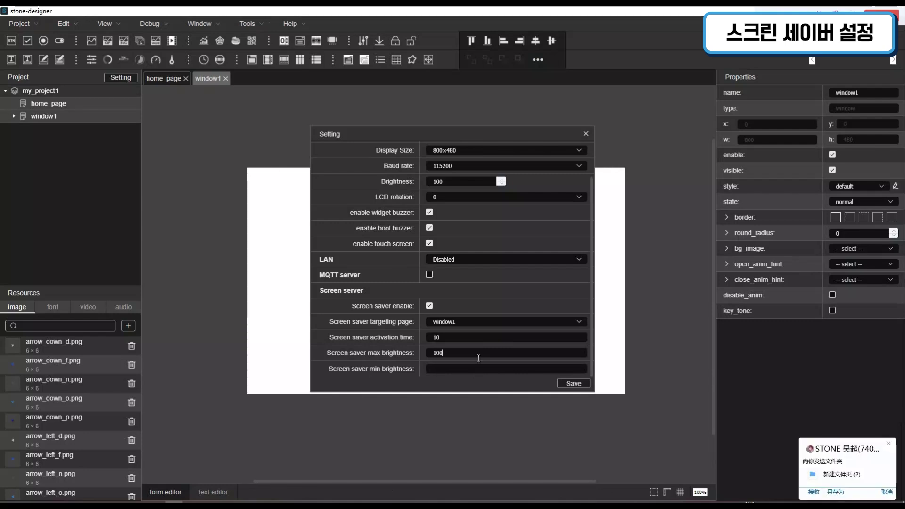
Set max and min brightness to 80 and save the screen saver settings
{"action": "left_click_drag", "start_coordinate": [478, 357], "coordinate": [398, 354]}
{"action": "left_click", "coordinate": [889, 443]}
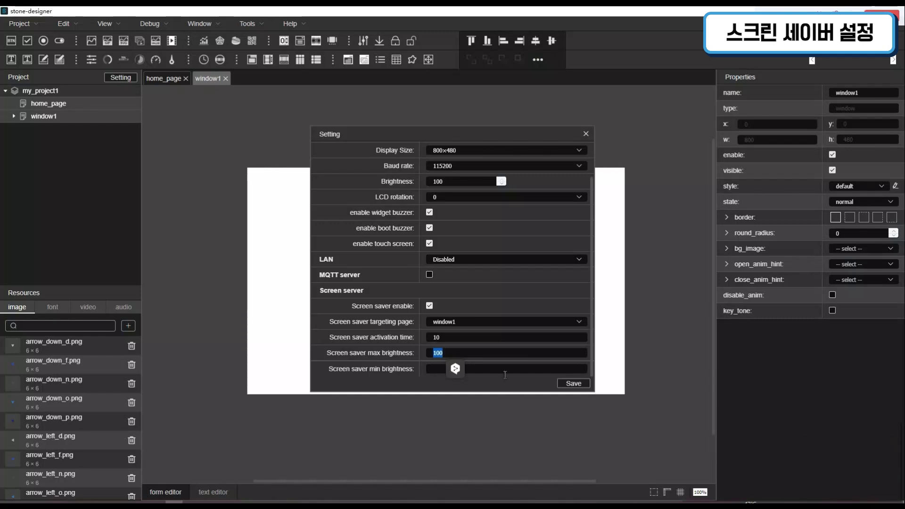
{"action": "type", "text": "80"}
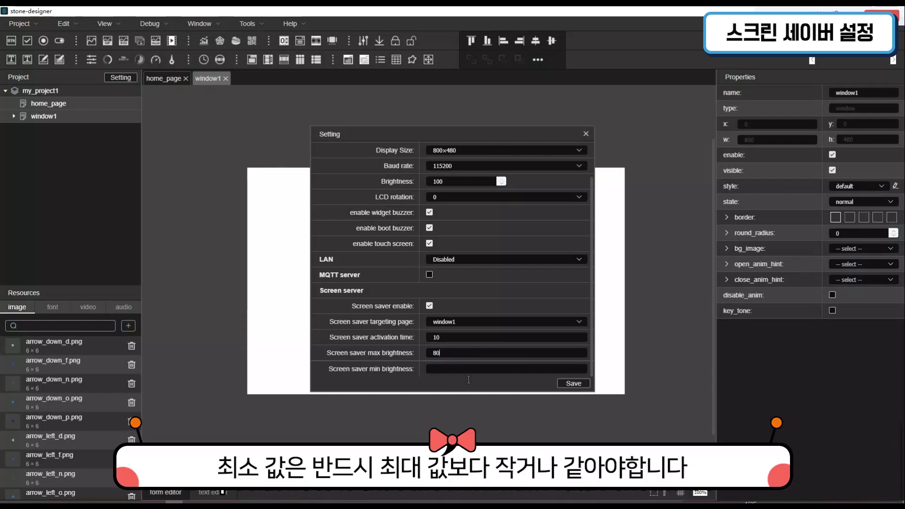
{"action": "left_click", "coordinate": [470, 378]}
{"action": "type", "text": "9"}
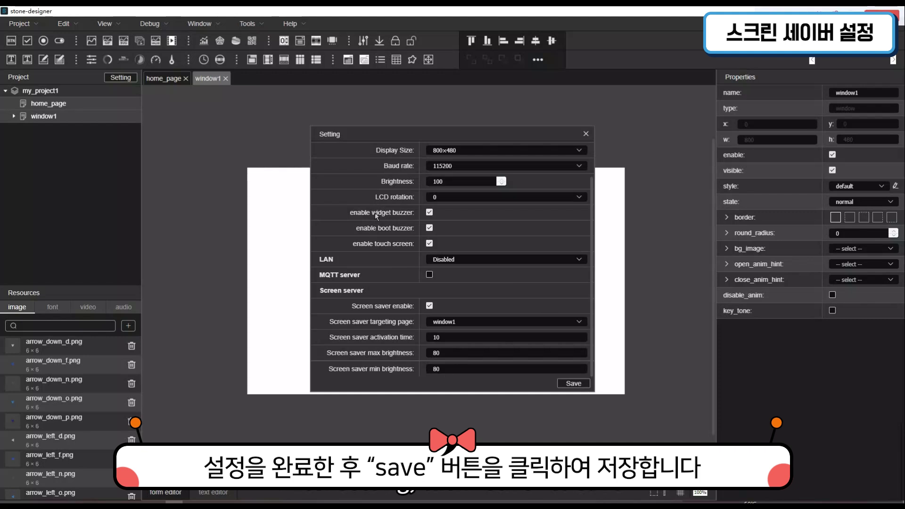
{"action": "left_click", "coordinate": [574, 384]}
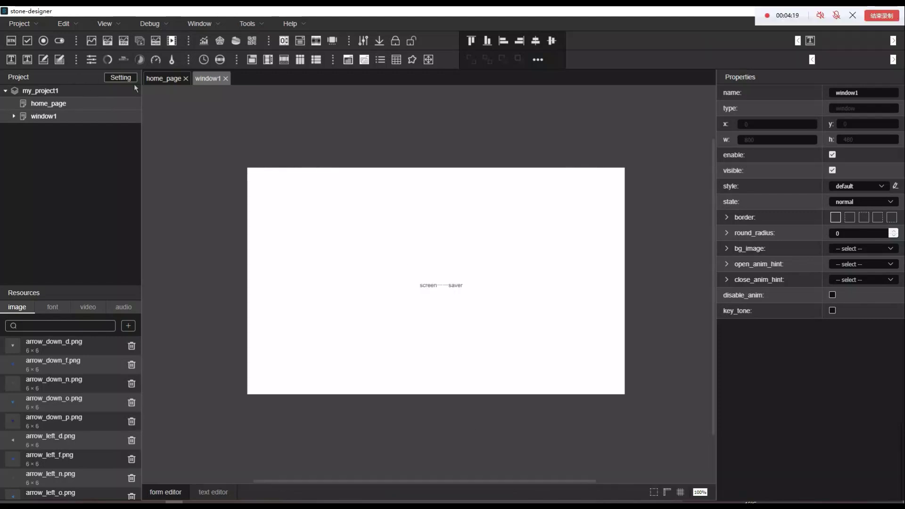
Place a chart view near the centre of home_page
{"action": "left_click", "coordinate": [57, 101]}
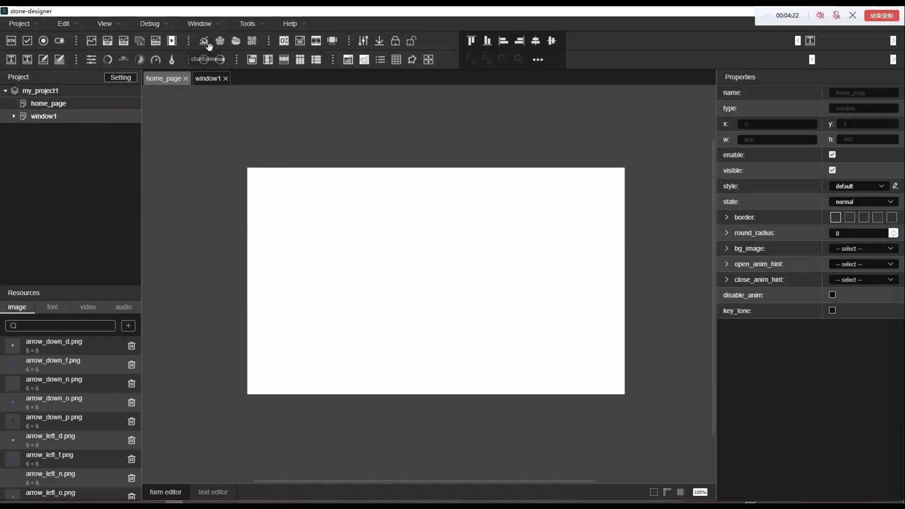
{"action": "left_click_drag", "start_coordinate": [208, 45], "coordinate": [408, 260]}
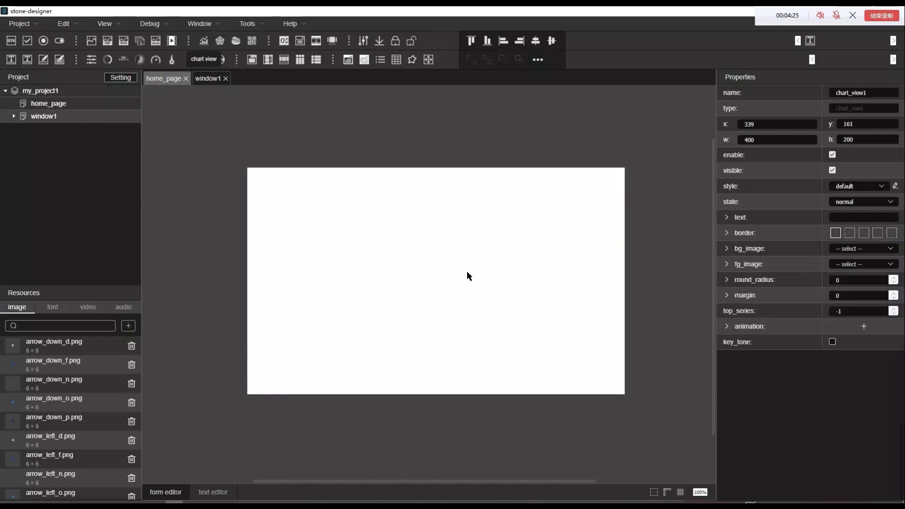
{"action": "left_click_drag", "start_coordinate": [474, 285], "coordinate": [409, 276]}
{"action": "left_click", "coordinate": [414, 206]}
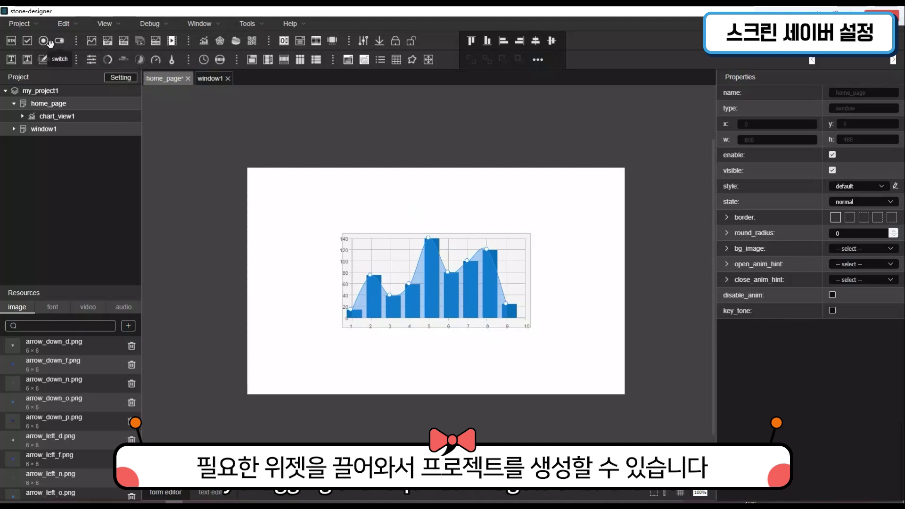
Stack three check buttons at the left of home_page and Save All
{"action": "left_click_drag", "start_coordinate": [44, 56], "coordinate": [281, 193]}
{"action": "left_click_drag", "start_coordinate": [27, 40], "coordinate": [278, 225]}
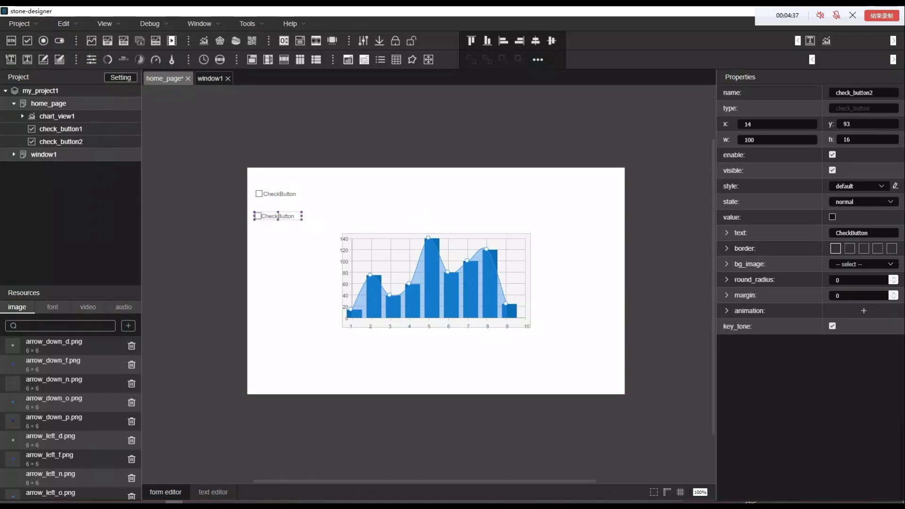
{"action": "left_click_drag", "start_coordinate": [27, 41], "coordinate": [299, 236]}
{"action": "left_click", "coordinate": [299, 236]}
{"action": "left_click", "coordinate": [19, 24]}
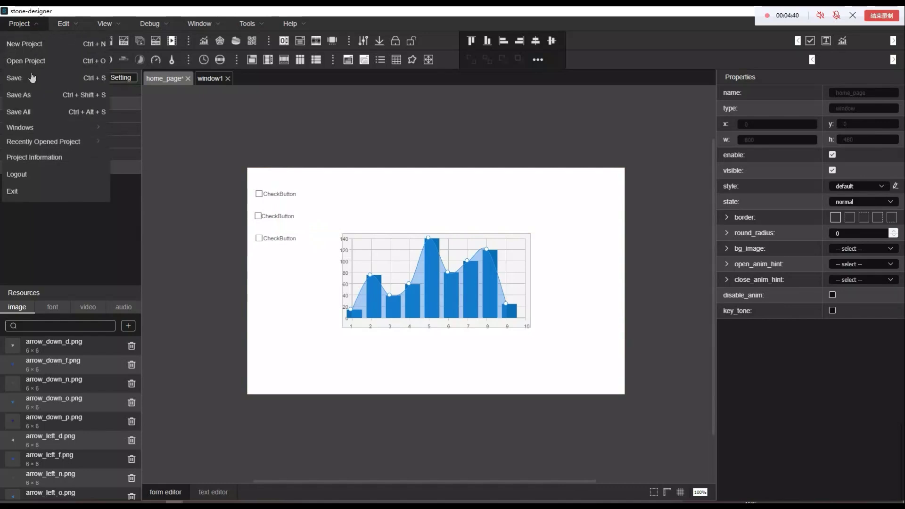
{"action": "left_click", "coordinate": [40, 116]}
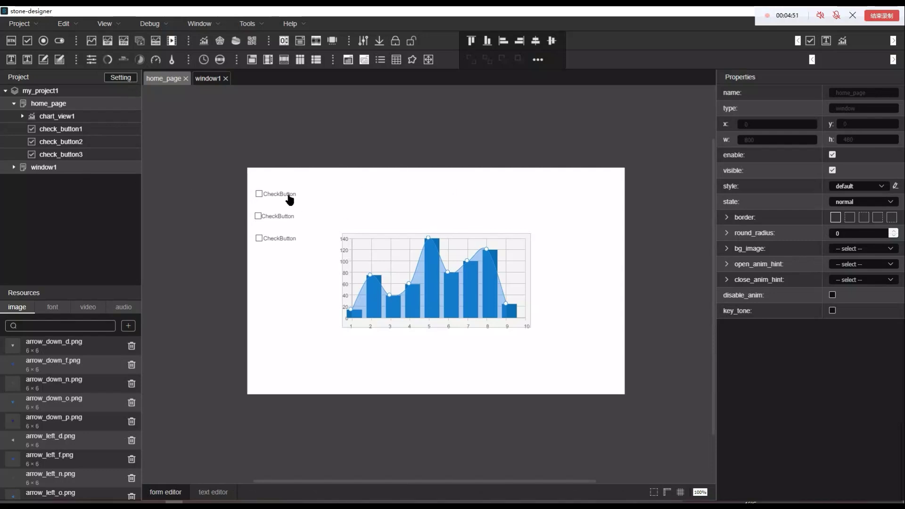
Disable boot buzzer and touch screen in Setting, save them, then Save All the project
{"action": "left_click", "coordinate": [291, 200]}
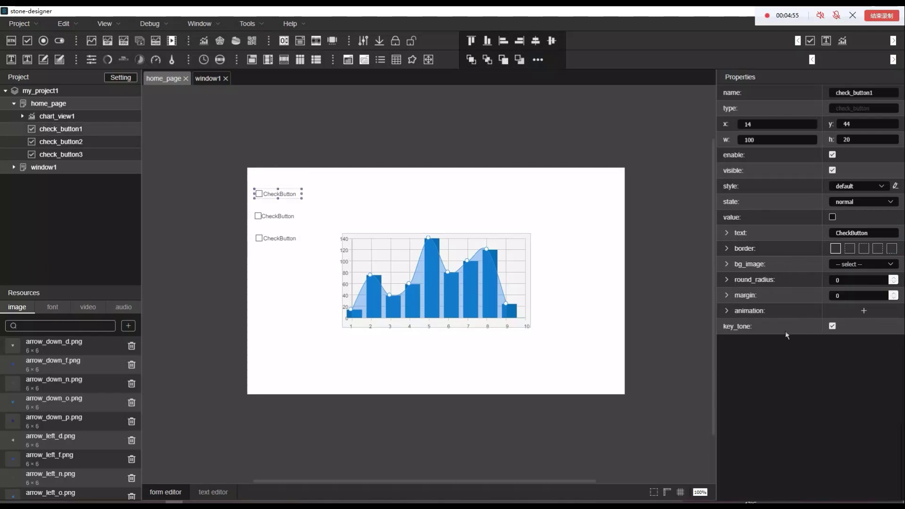
{"action": "left_click", "coordinate": [127, 83]}
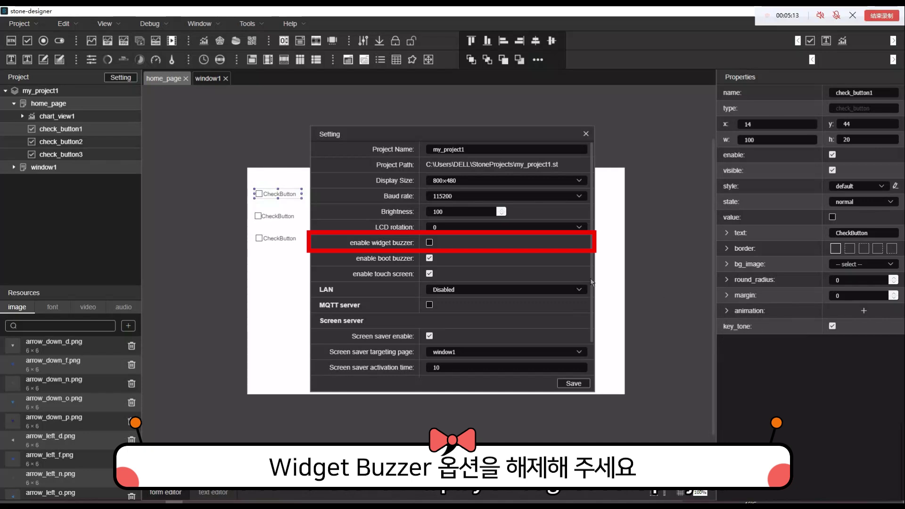
{"action": "left_click", "coordinate": [430, 257]}
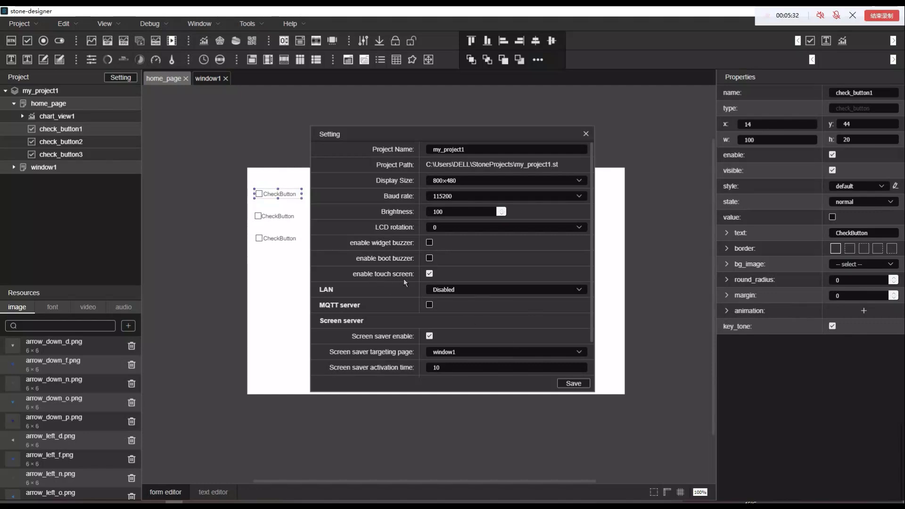
{"action": "left_click", "coordinate": [429, 275]}
{"action": "left_click", "coordinate": [576, 383]}
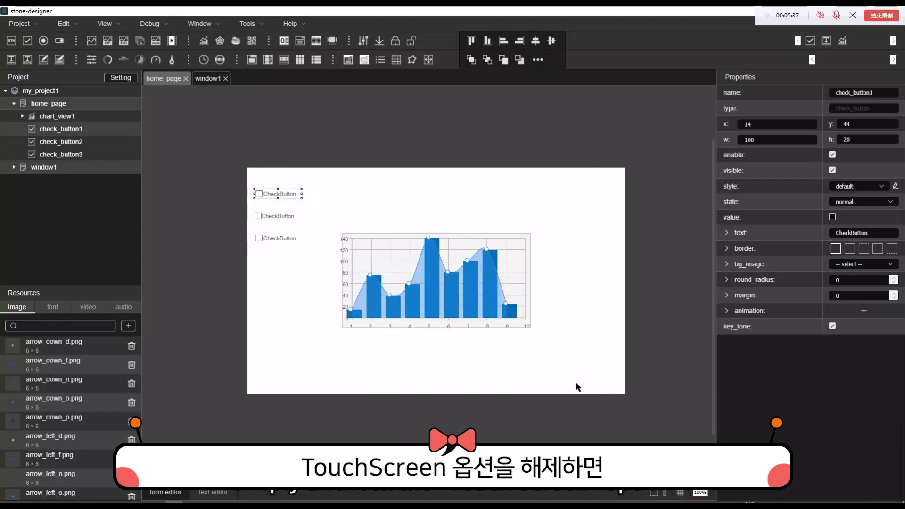
{"action": "left_click", "coordinate": [20, 24]}
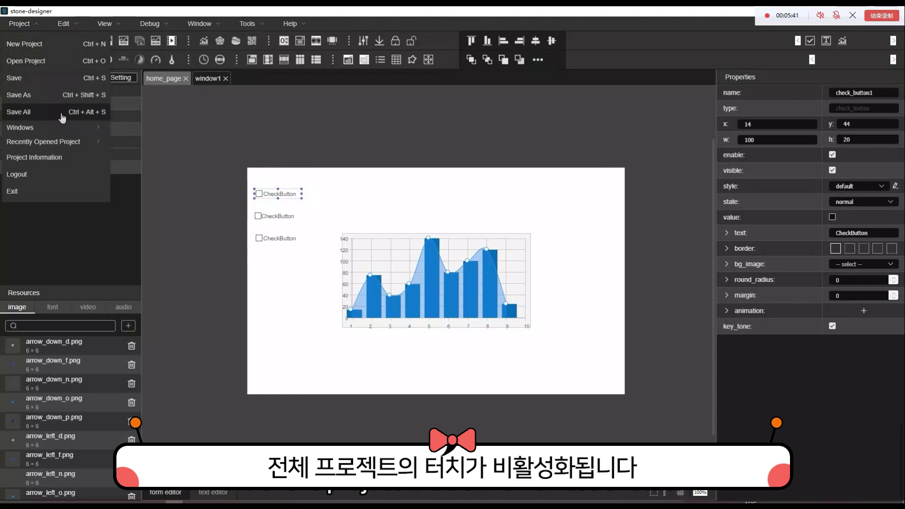
{"action": "left_click", "coordinate": [63, 116]}
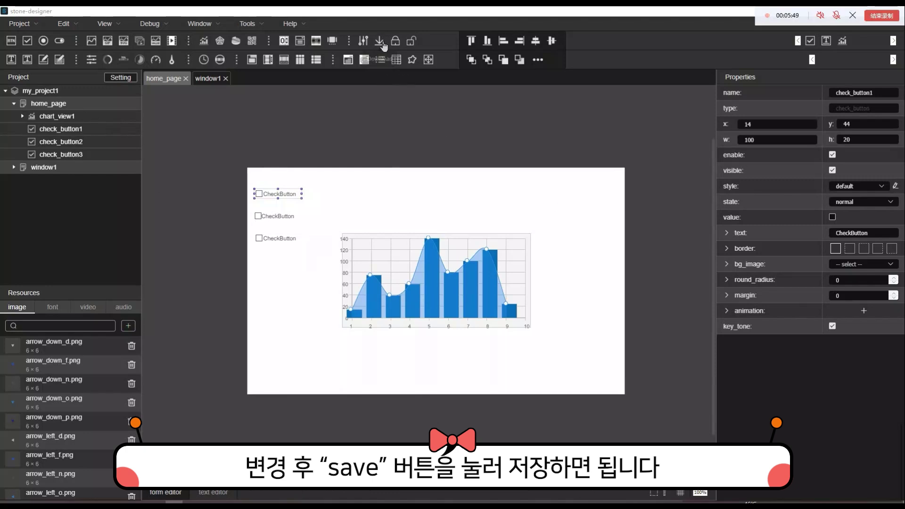
Browse the download destination to UDISK (G:) and permanently delete the old STONE folder
{"action": "left_click", "coordinate": [380, 41]}
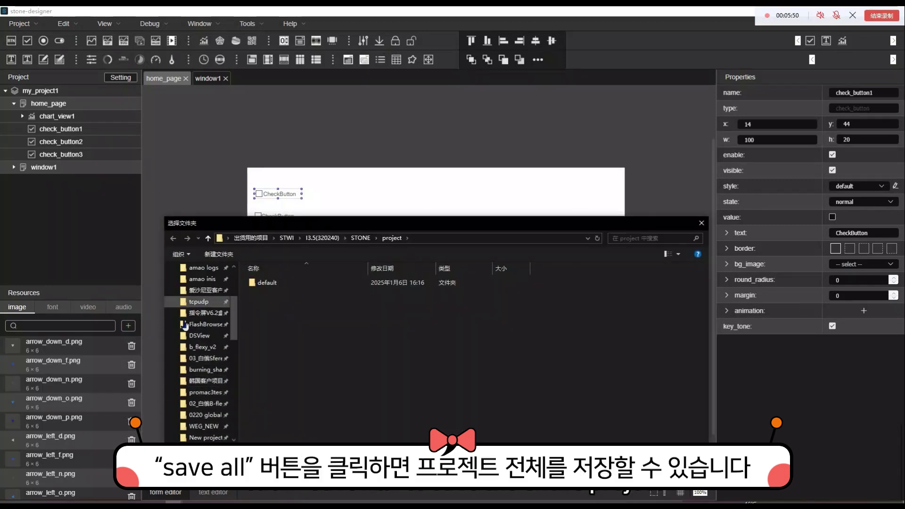
{"action": "left_click", "coordinate": [211, 391]}
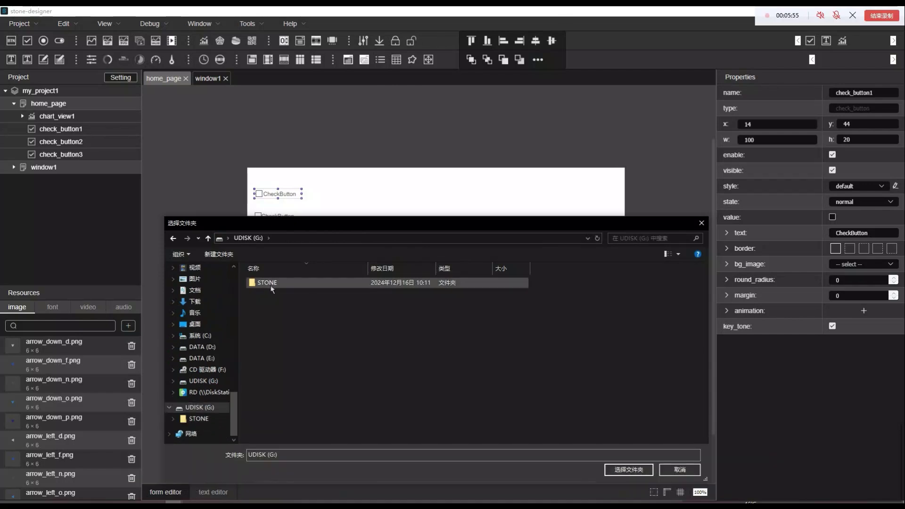
{"action": "left_click", "coordinate": [267, 284]}
{"action": "double_click", "coordinate": [267, 285]}
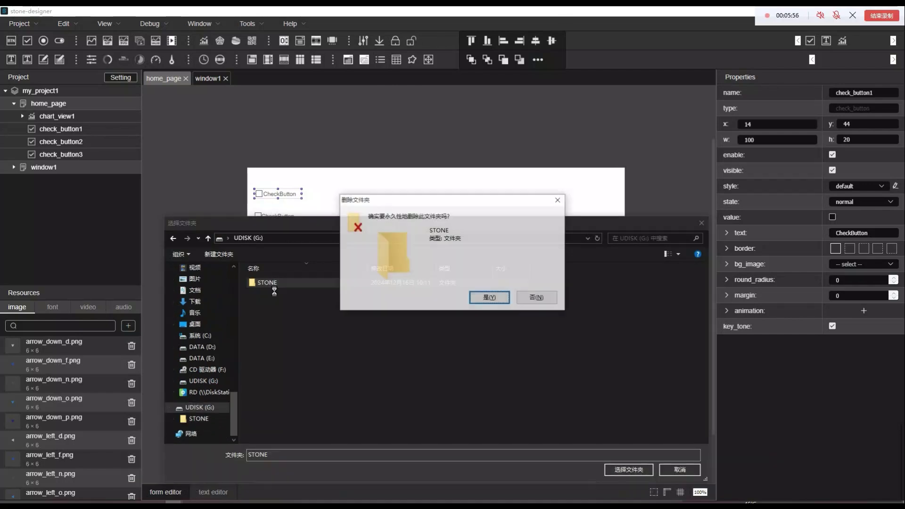
{"action": "left_click", "coordinate": [487, 295]}
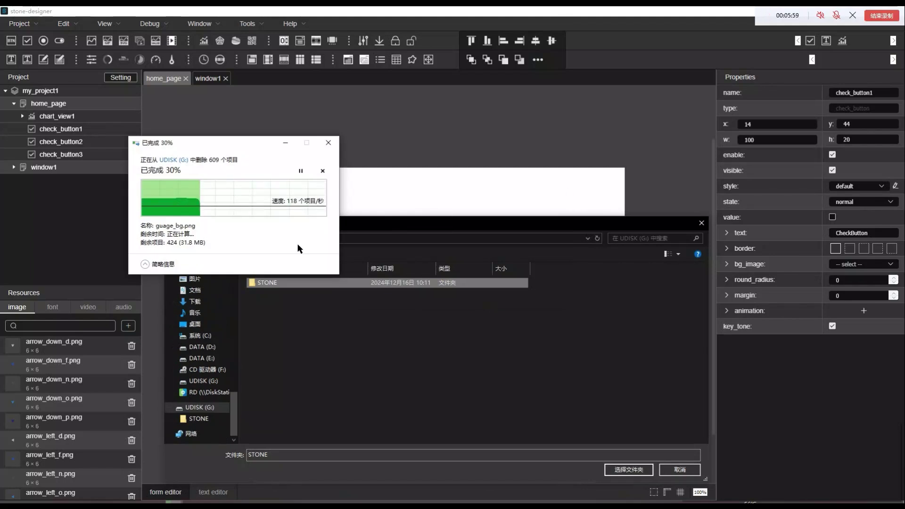
{"action": "left_click_drag", "start_coordinate": [265, 147], "coordinate": [158, 154]}
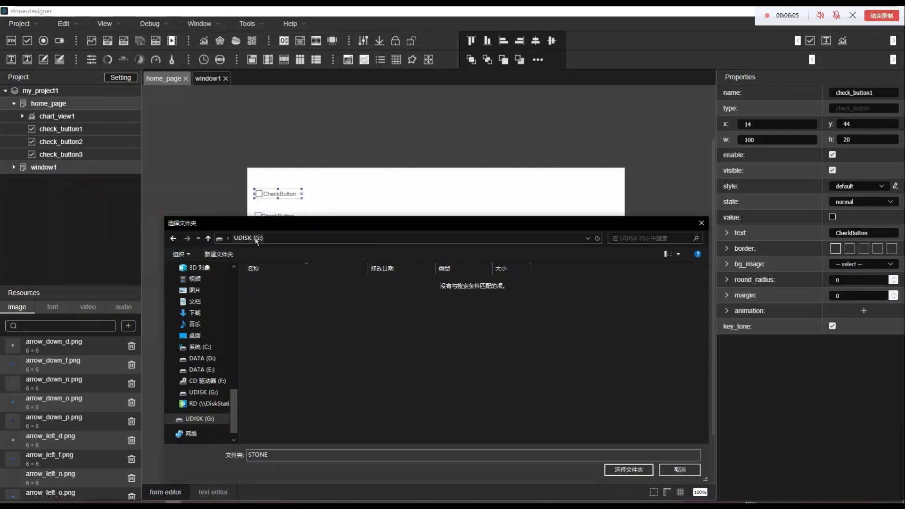
Create a new STONE folder with a project subfolder inside and open it
{"action": "right_click", "coordinate": [329, 336]}
{"action": "type", "text": "n"}
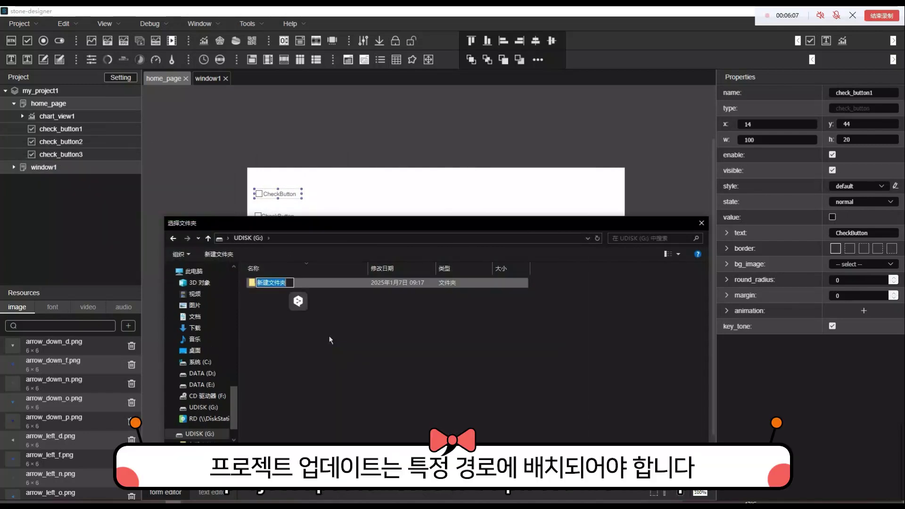
{"action": "type", "text": "STONE"}
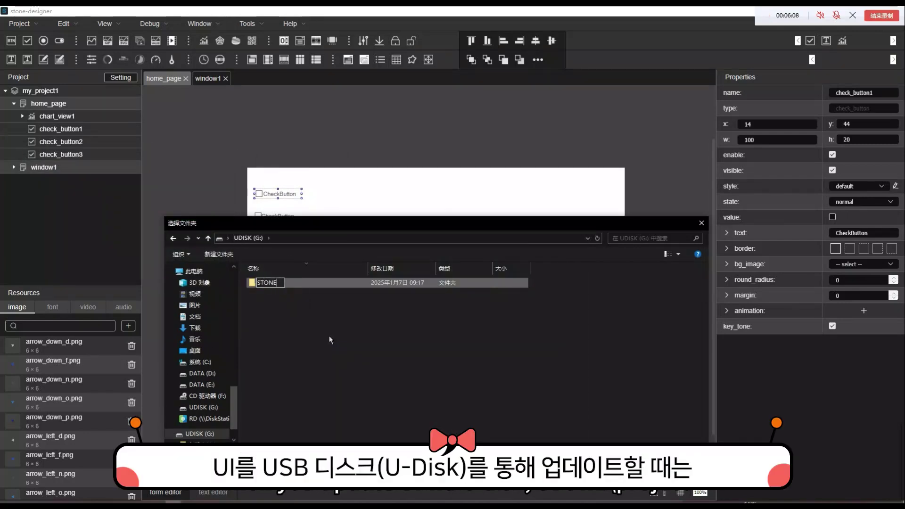
{"action": "key", "text": "Return"}
{"action": "key", "text": "Return"}
{"action": "right_click", "coordinate": [329, 335]}
{"action": "type", "text": "w"}
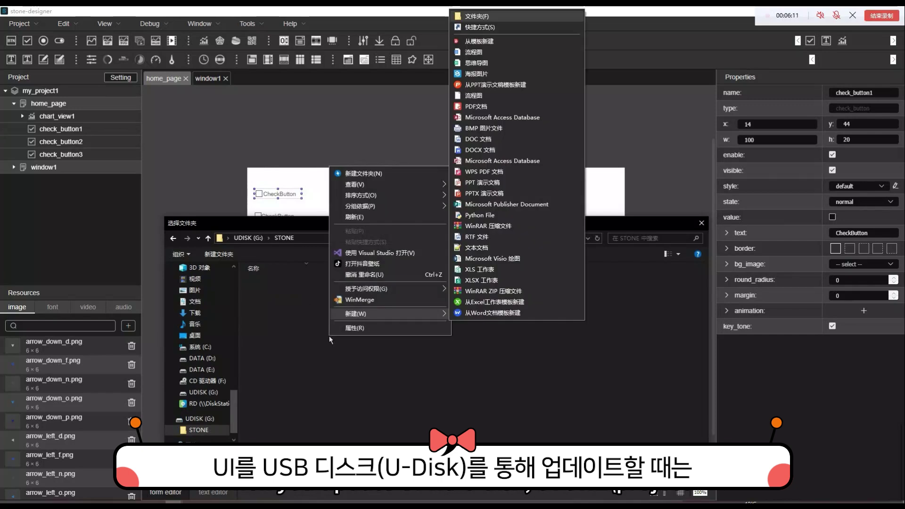
{"action": "type", "text": "f"}
{"action": "type", "text": "project"}
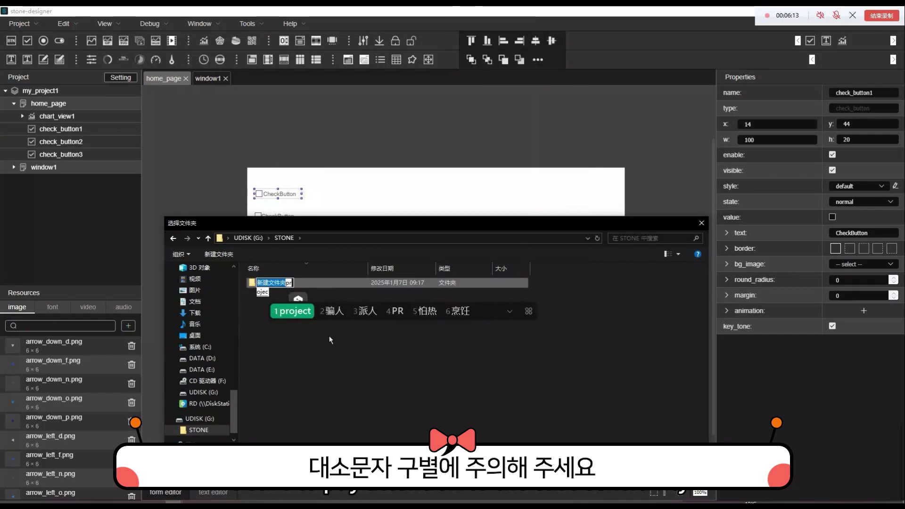
{"action": "key", "text": "Return"}
{"action": "key", "text": "Return"}
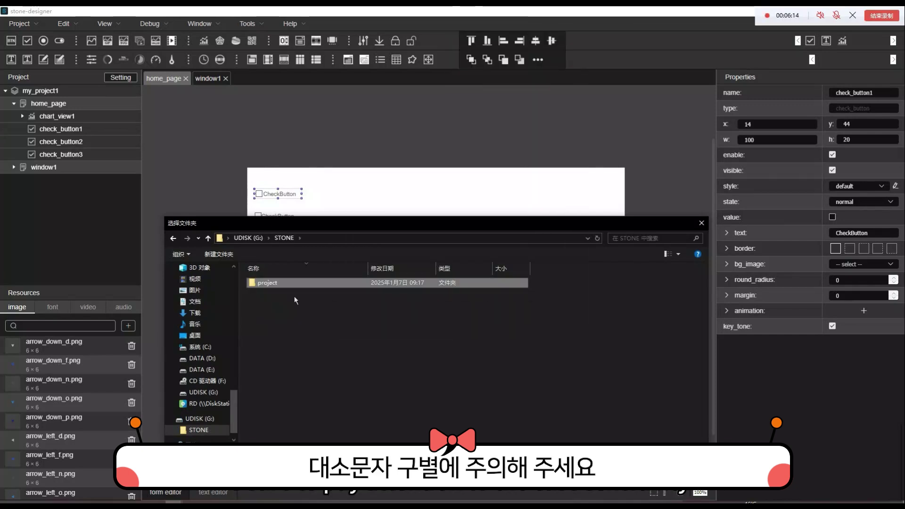
{"action": "key", "text": "Return"}
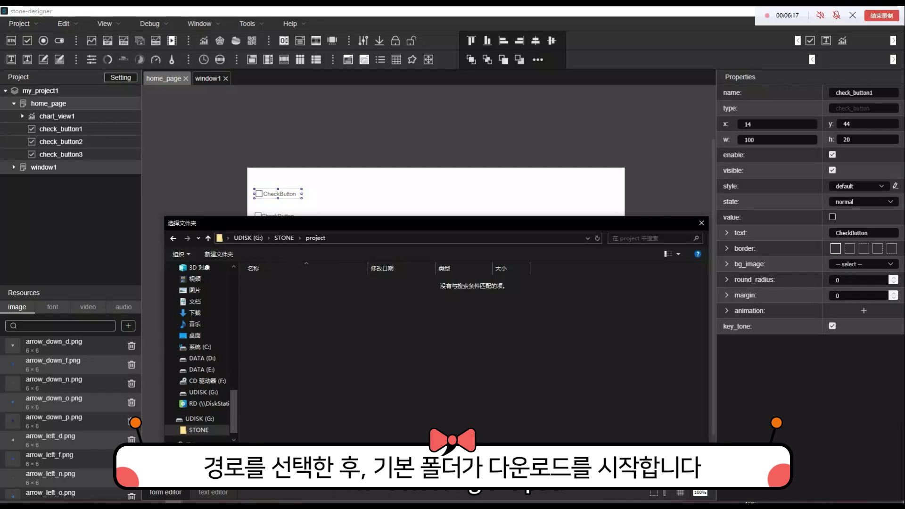
{"action": "key", "text": "Return"}
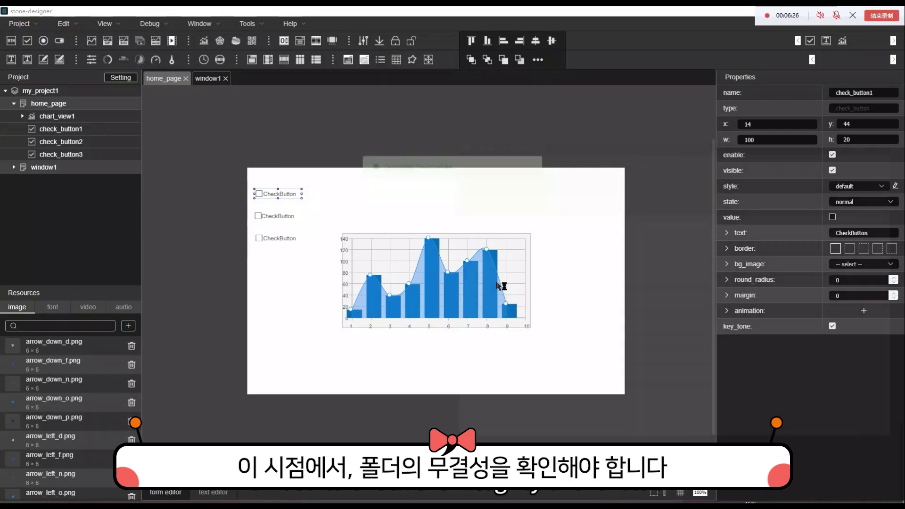
In File Explorer, browse UDISK (G:) to STONE\project\default\raw to check the downloaded files
{"action": "key", "text": "super+e"}
{"action": "scroll", "coordinate": [495, 362], "scroll_direction": "down", "scroll_amount": 5}
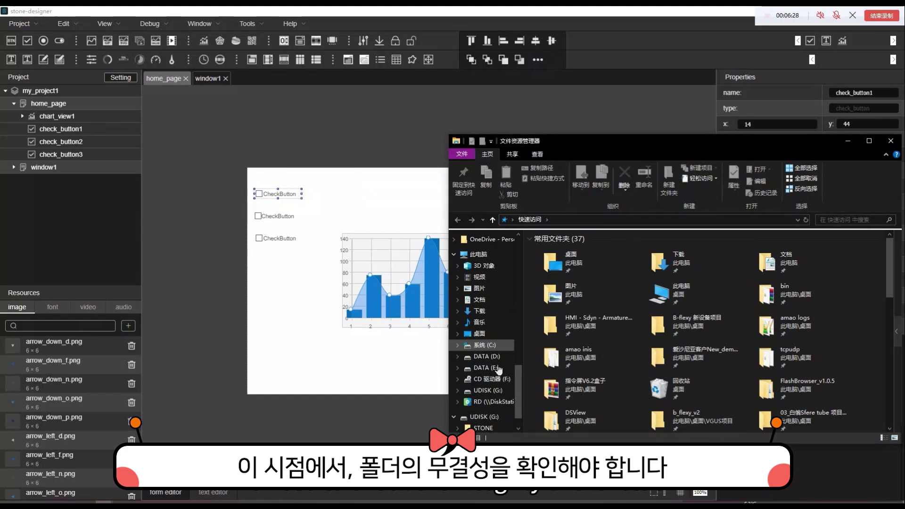
{"action": "left_click", "coordinate": [484, 416]}
{"action": "double_click", "coordinate": [562, 250]}
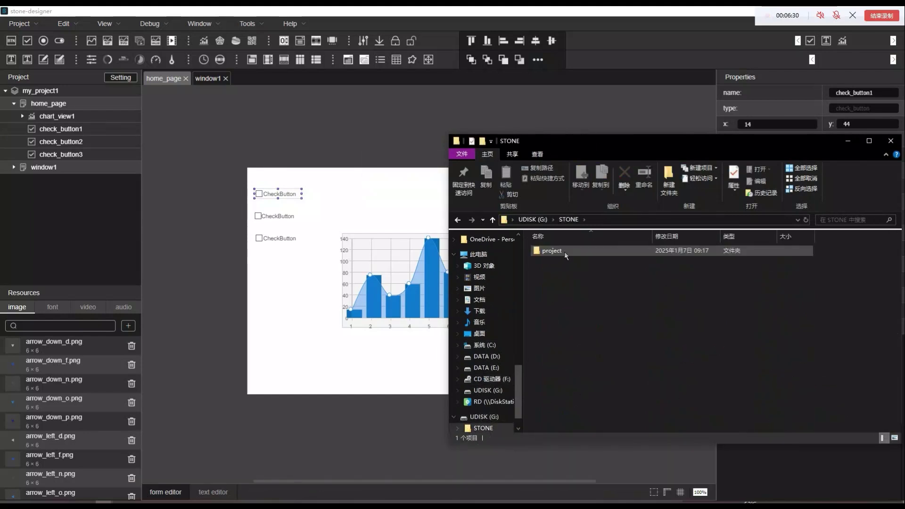
{"action": "double_click", "coordinate": [564, 251]}
{"action": "double_click", "coordinate": [562, 251]}
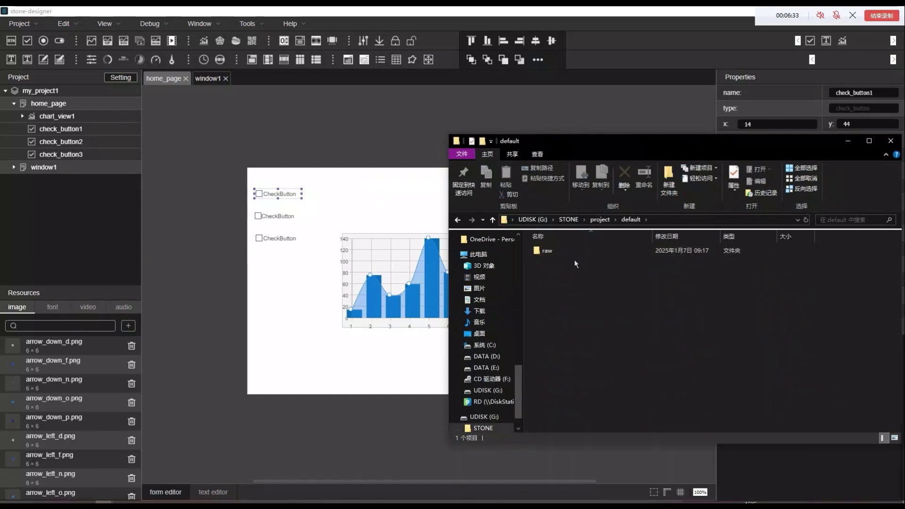
{"action": "double_click", "coordinate": [572, 250]}
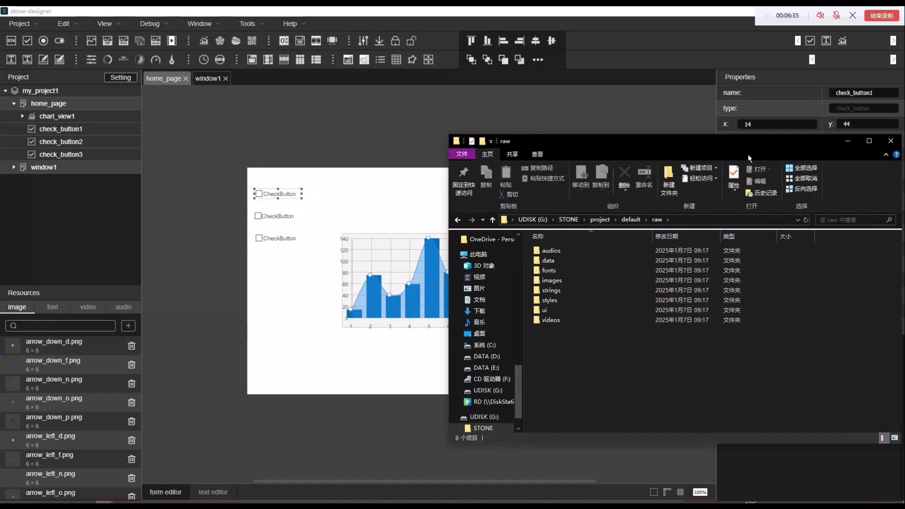
Safely eject the UDISK (G:) drive (弹出)
{"action": "left_click_drag", "start_coordinate": [762, 149], "coordinate": [587, 156]}
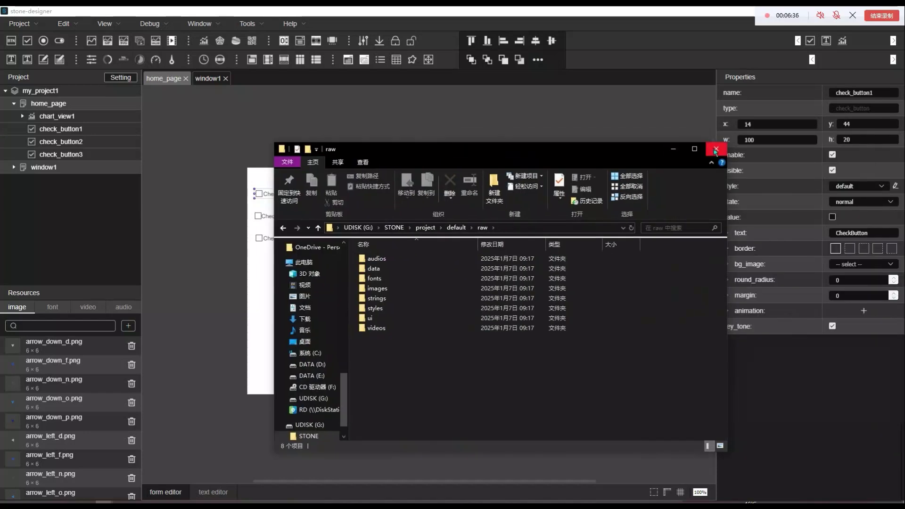
{"action": "scroll", "coordinate": [297, 415], "scroll_direction": "down", "scroll_amount": 1}
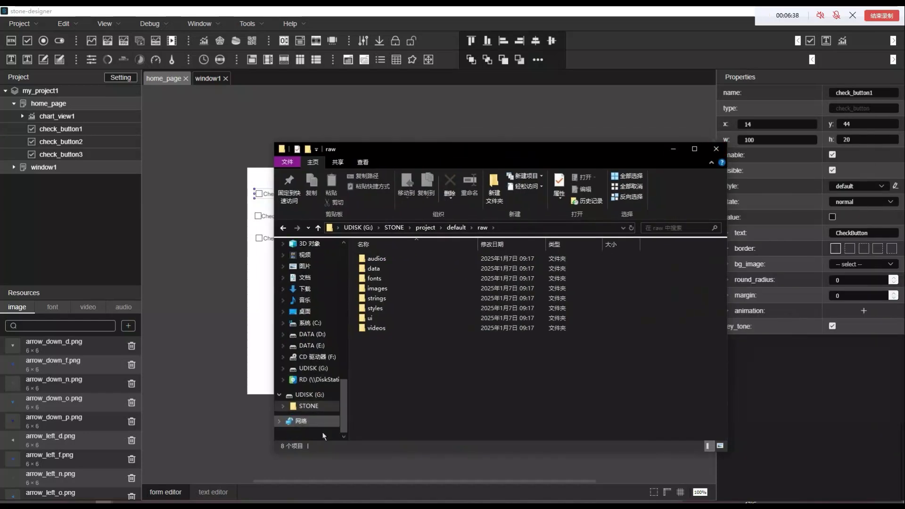
{"action": "right_click", "coordinate": [304, 400]}
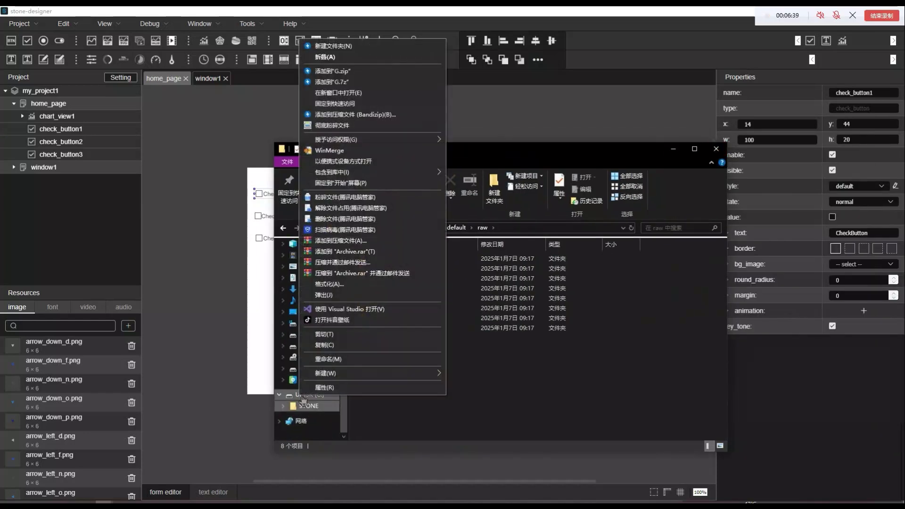
{"action": "left_click", "coordinate": [363, 297]}
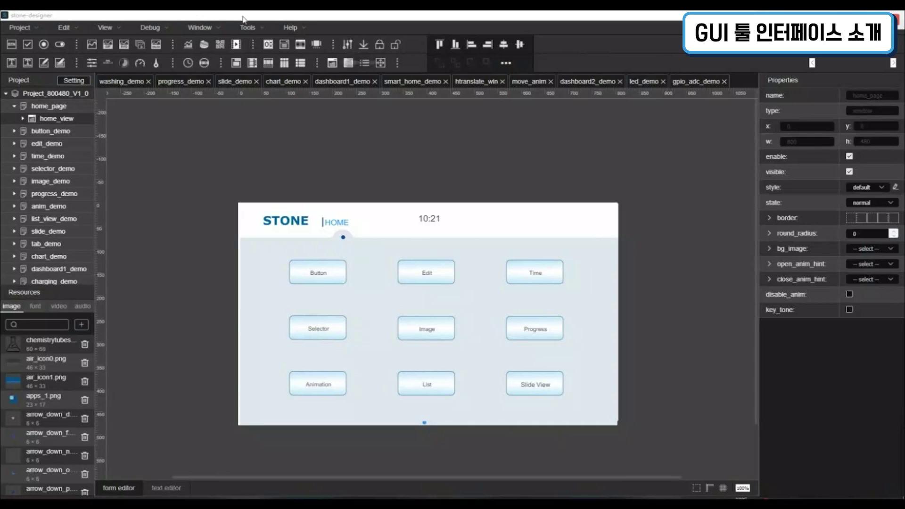
Look over the Project menu, shift the canvas, then hide and re-show the canvas rulers
{"action": "left_click", "coordinate": [20, 27]}
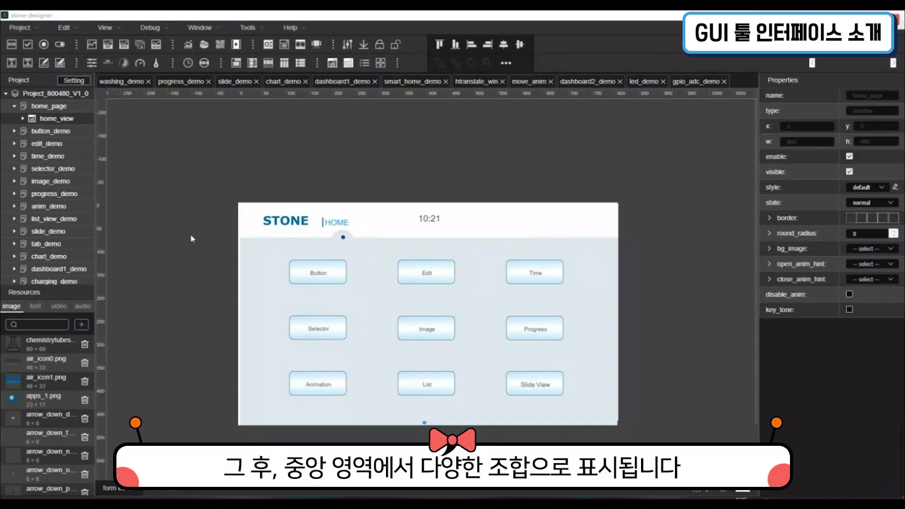
{"action": "mouse_move", "coordinate": [403, 477]}
{"action": "left_mouse_down"}
{"action": "mouse_move", "coordinate": [327, 477]}
{"action": "mouse_move", "coordinate": [442, 471]}
{"action": "mouse_move", "coordinate": [407, 469]}
{"action": "left_mouse_up"}
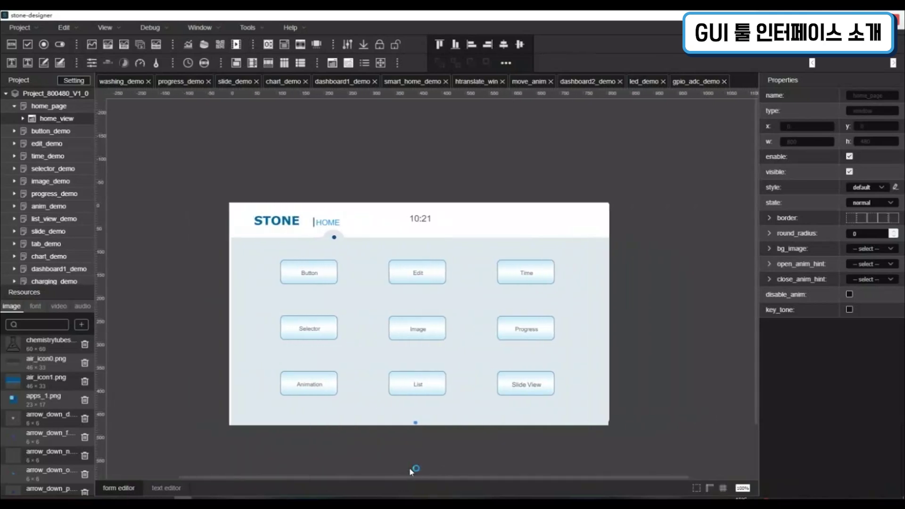
{"action": "left_click", "coordinate": [697, 489]}
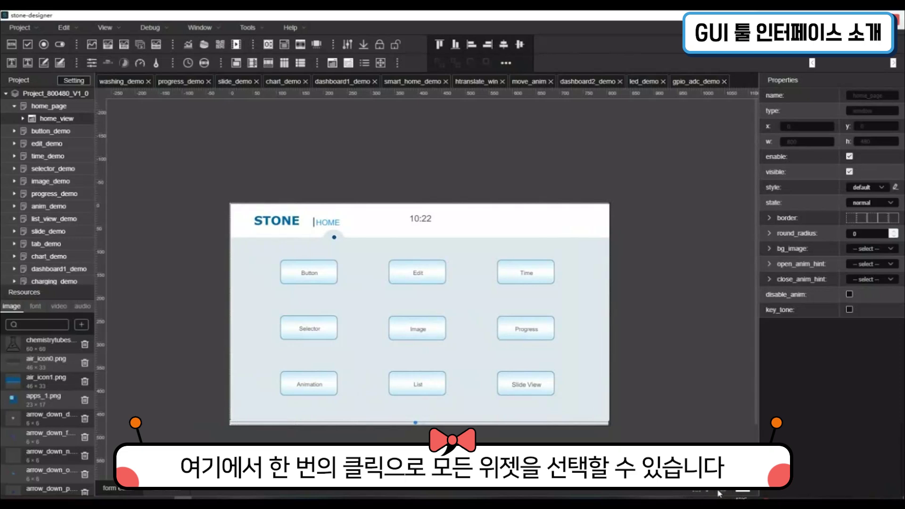
{"action": "left_click", "coordinate": [715, 492]}
{"action": "left_click", "coordinate": [714, 491]}
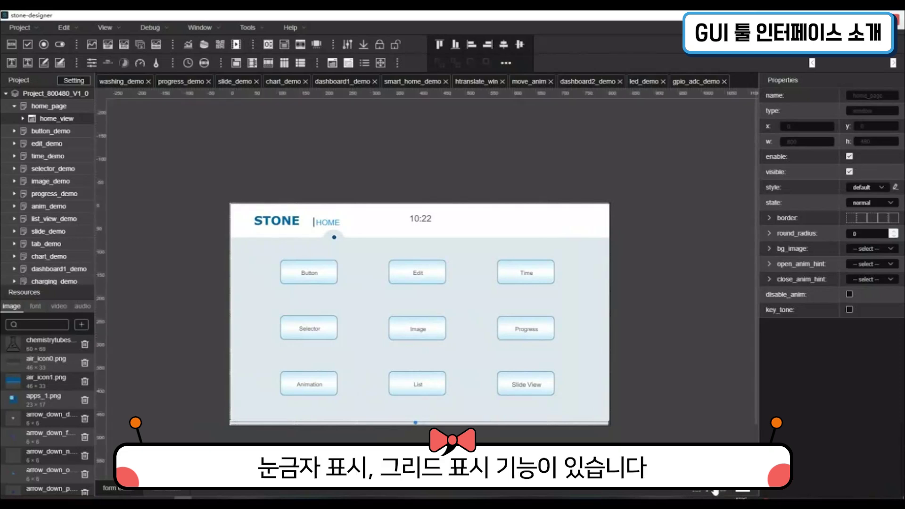
Toggle the canvas grid on and off, then zoom the page view to 50% and 200%
{"action": "left_click", "coordinate": [724, 493]}
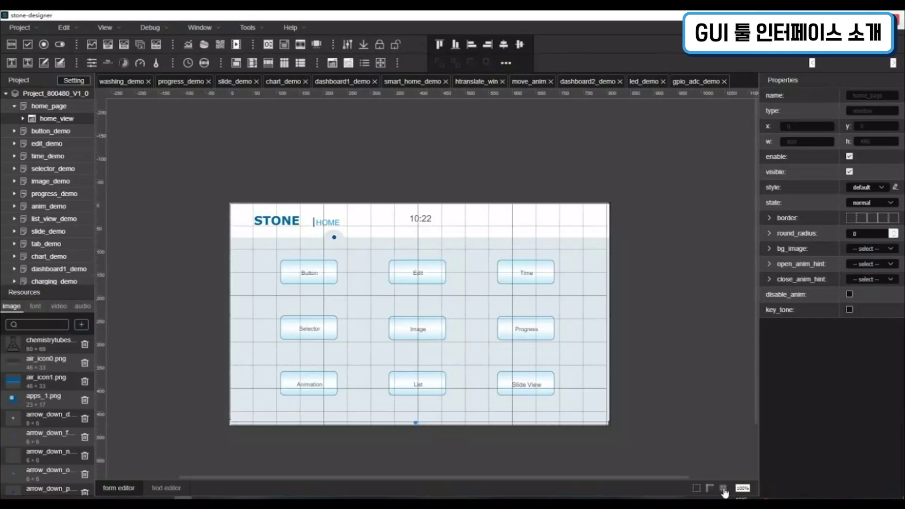
{"action": "left_click", "coordinate": [724, 493]}
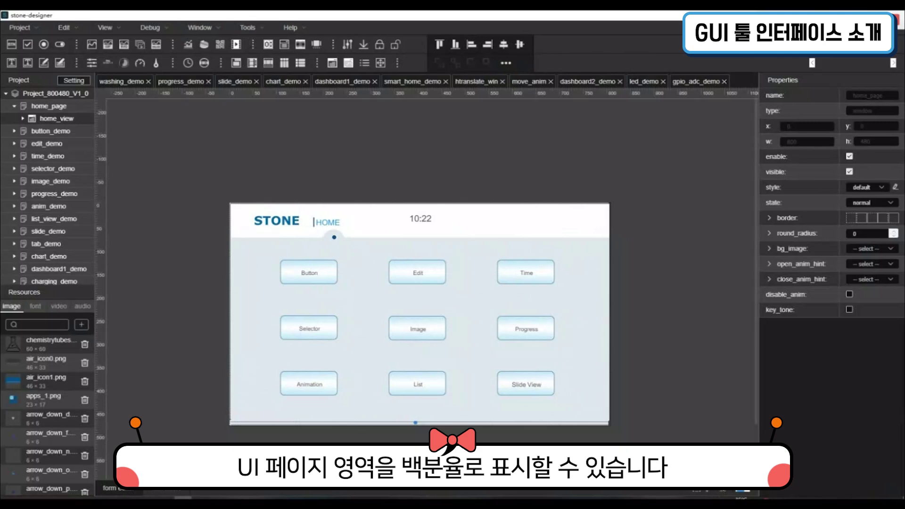
{"action": "left_click", "coordinate": [742, 474]}
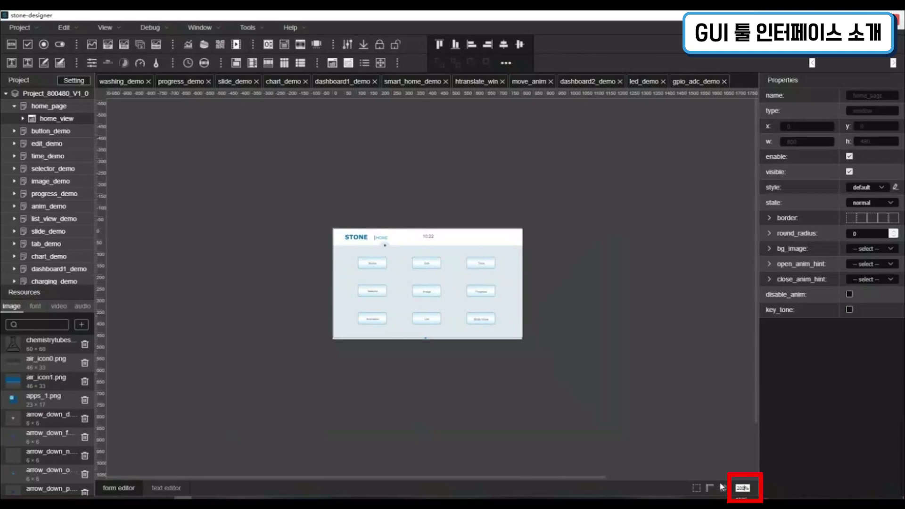
{"action": "key", "text": "Return"}
Select the home_view container, scroll the enlarged page, and return the view to 100%
{"action": "scroll", "coordinate": [632, 366], "scroll_direction": "down", "scroll_amount": 5}
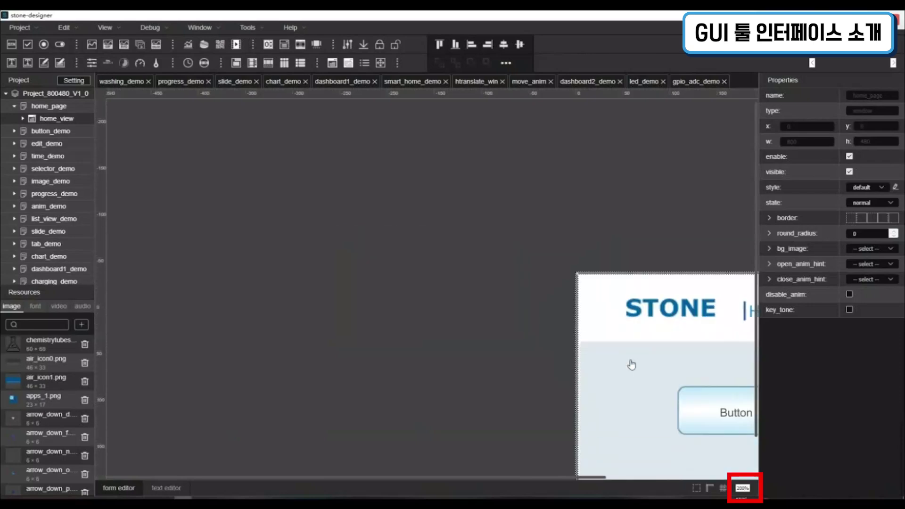
{"action": "left_click", "coordinate": [600, 482]}
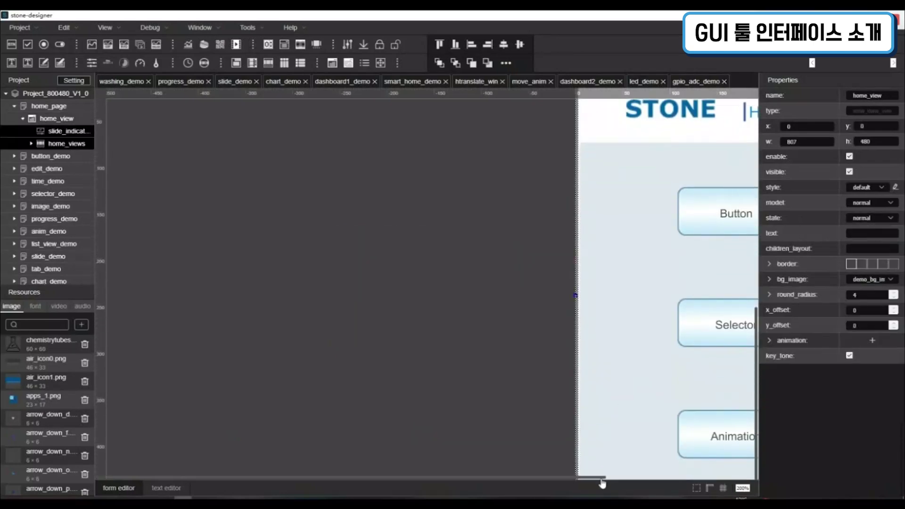
{"action": "left_click_drag", "start_coordinate": [602, 478], "coordinate": [850, 481]}
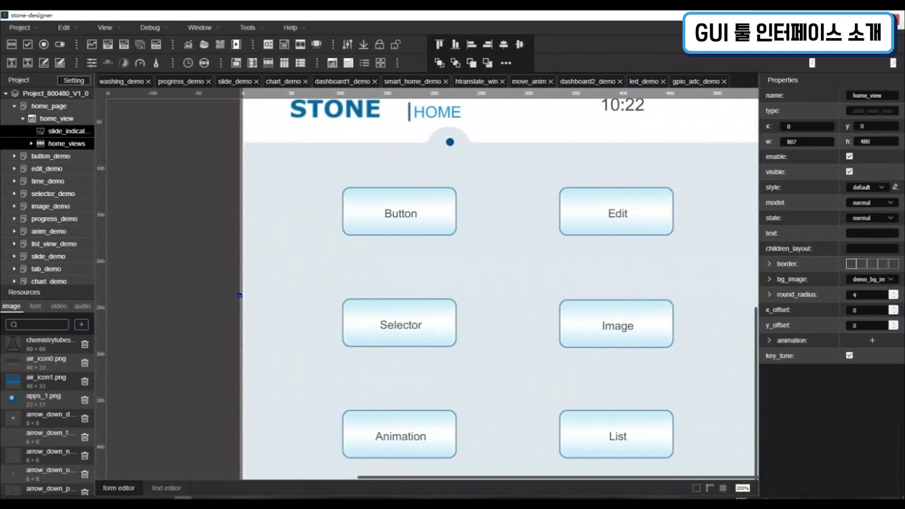
{"action": "scroll", "coordinate": [579, 423], "scroll_direction": "down", "scroll_amount": 3}
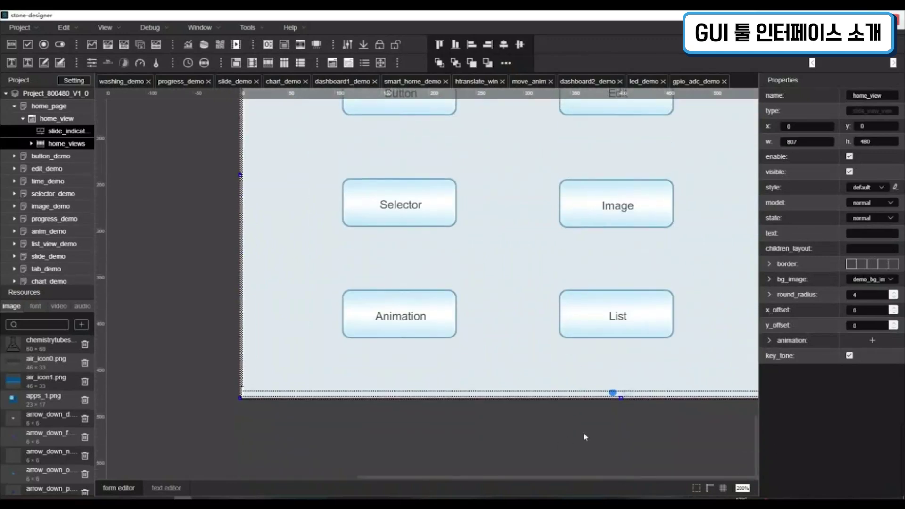
{"action": "scroll", "coordinate": [541, 476], "scroll_direction": "up", "scroll_amount": 5}
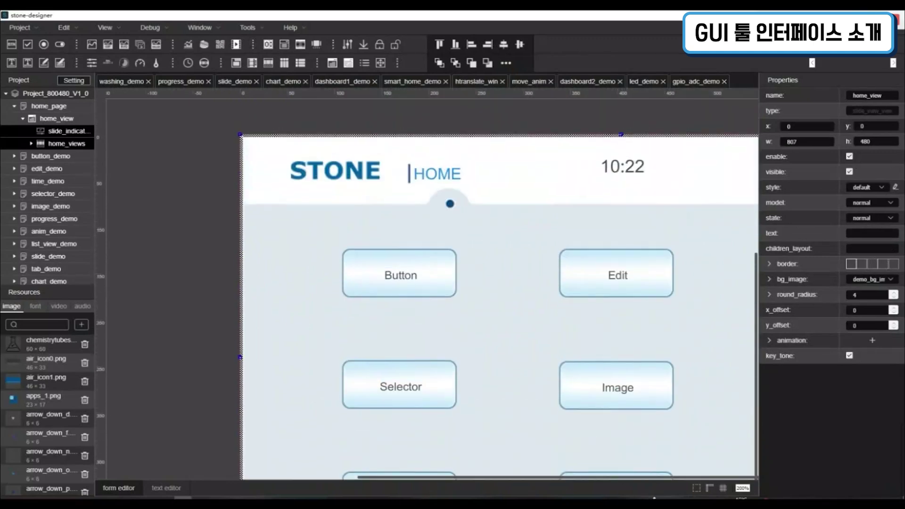
{"action": "left_click", "coordinate": [723, 489]}
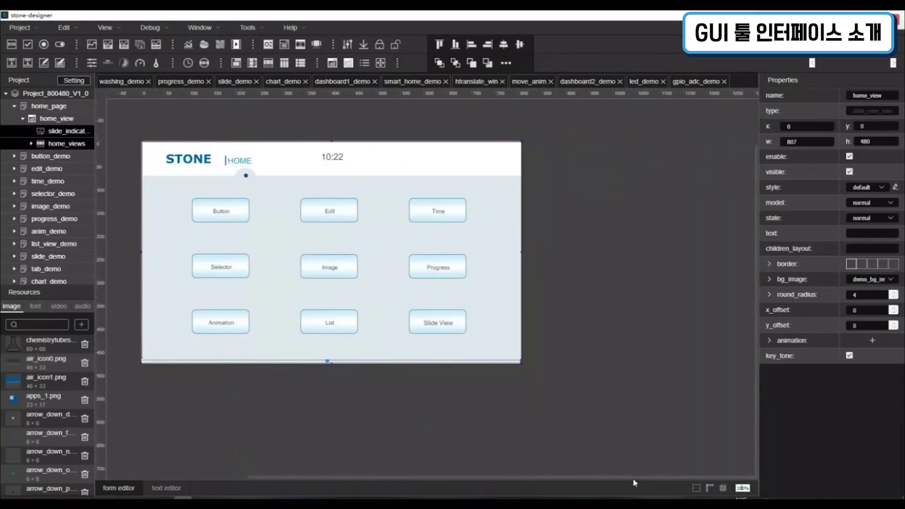
{"action": "left_click_drag", "start_coordinate": [633, 478], "coordinate": [542, 480]}
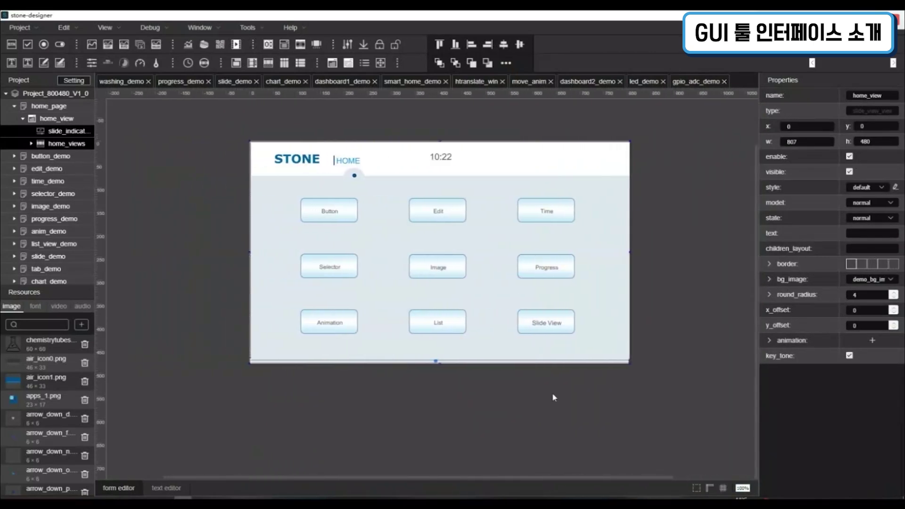
{"action": "scroll", "coordinate": [555, 389], "scroll_direction": "up", "scroll_amount": 3}
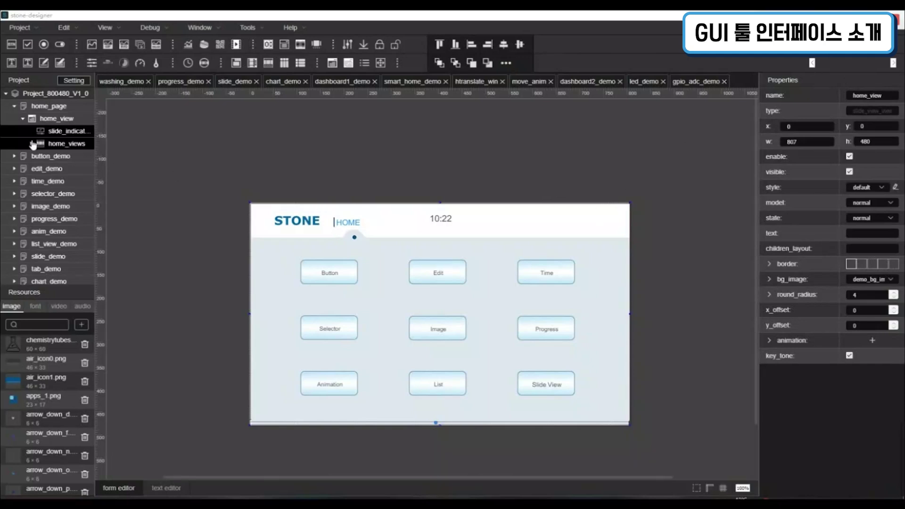
{"action": "left_click", "coordinate": [19, 105]}
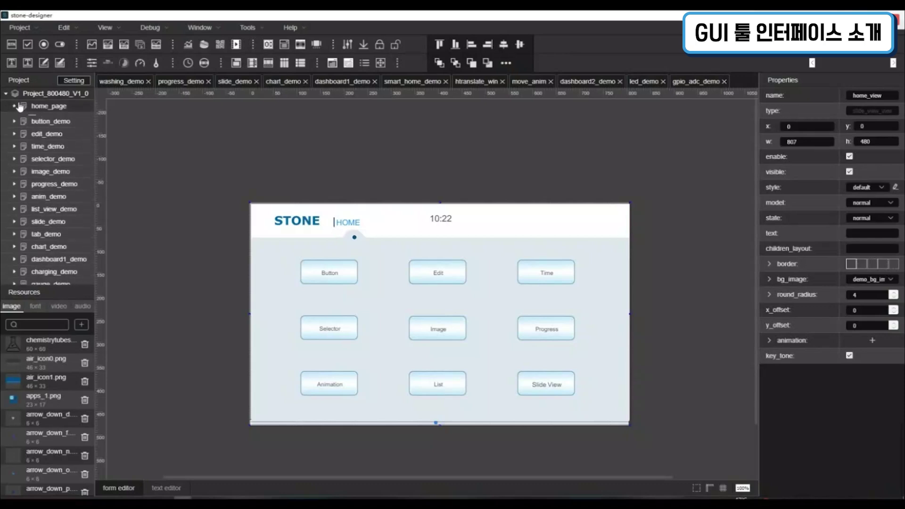
{"action": "left_click", "coordinate": [42, 29]}
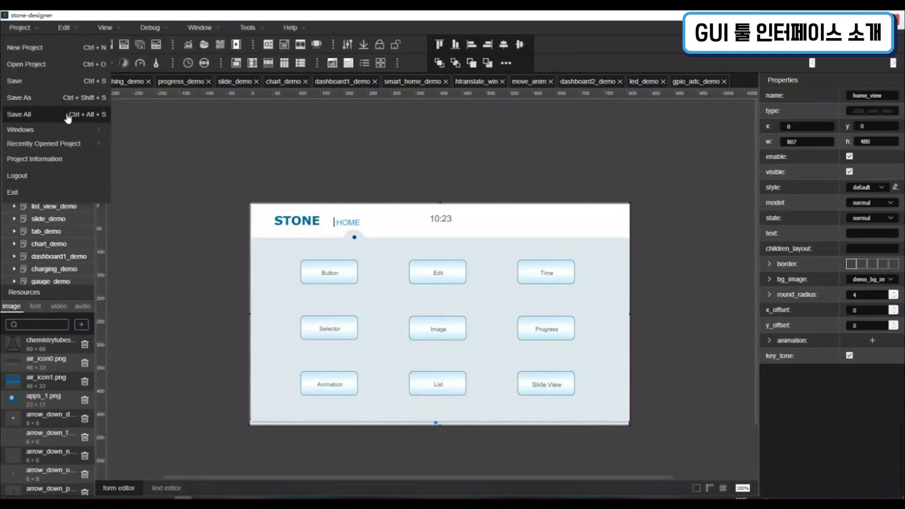
{"action": "mouse_move", "coordinate": [83, 134]}
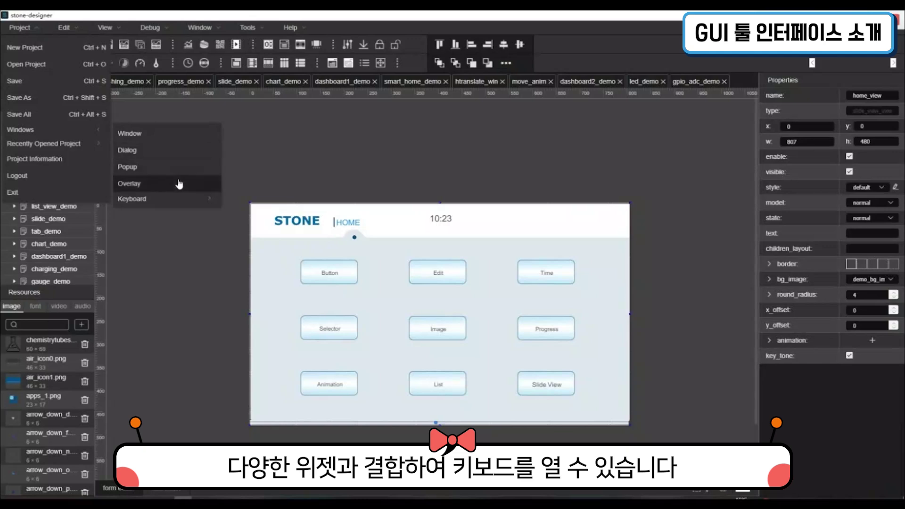
{"action": "mouse_move", "coordinate": [181, 199]}
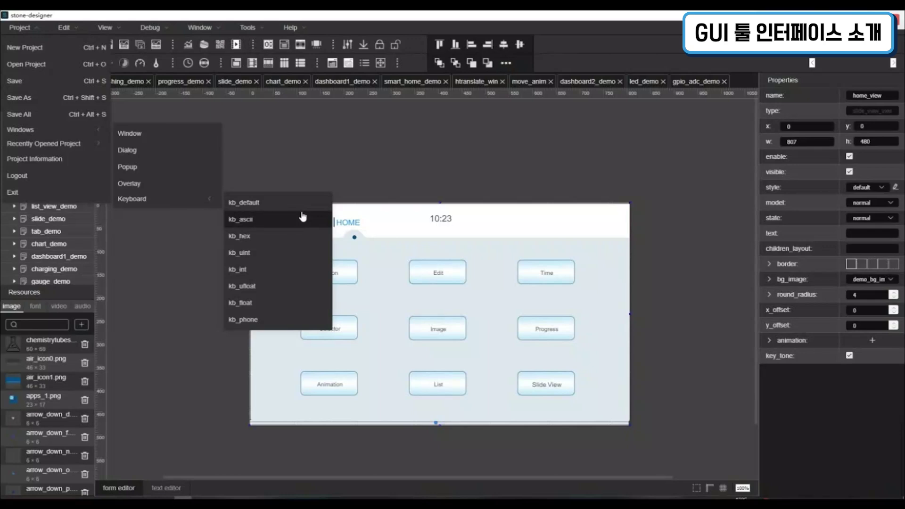
Clear the Recently Opened Project list from the Project menu
{"action": "left_click", "coordinate": [190, 227]}
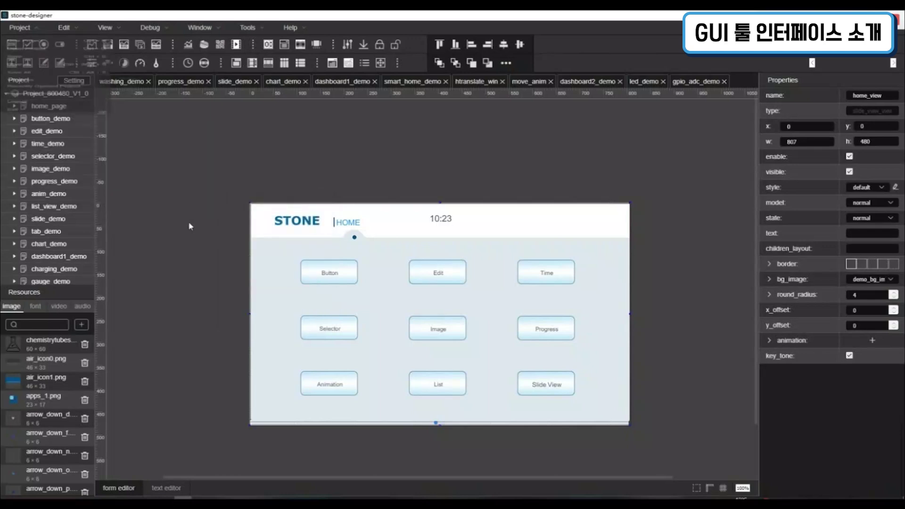
{"action": "left_click", "coordinate": [41, 31]}
{"action": "mouse_move", "coordinate": [71, 147]}
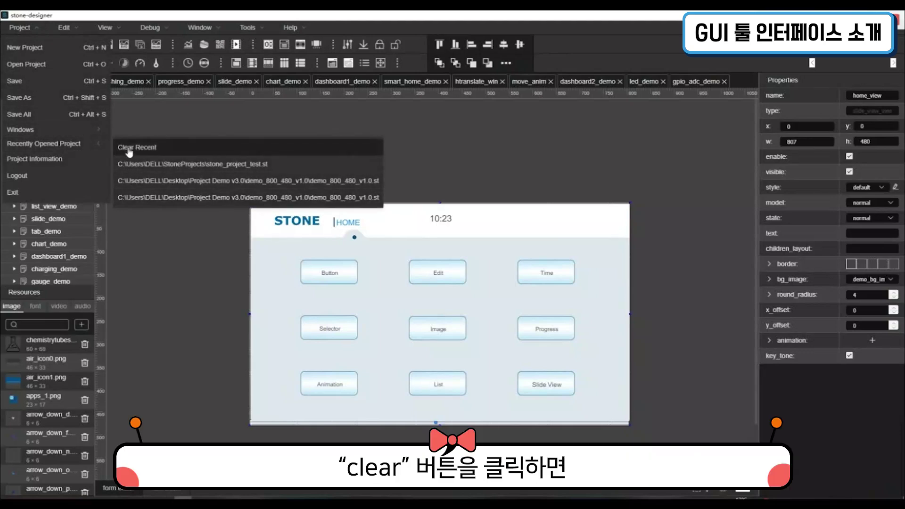
{"action": "left_click", "coordinate": [178, 151]}
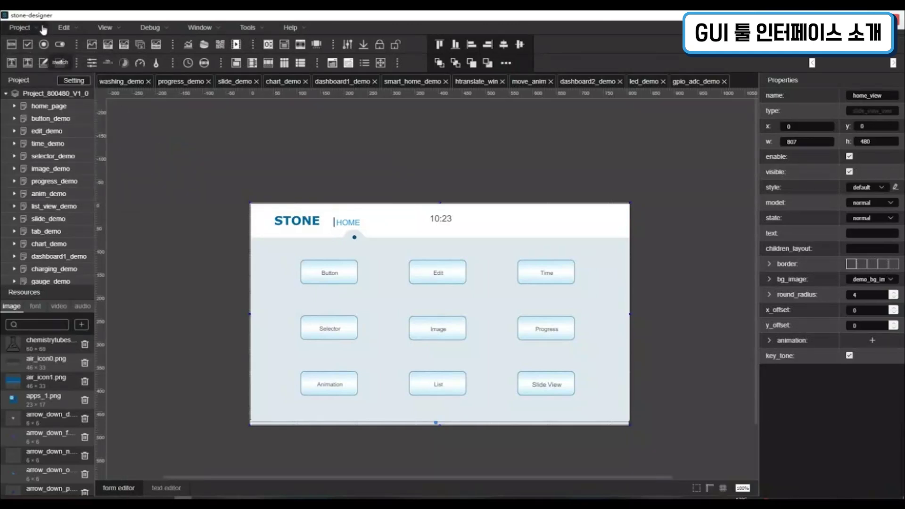
Open the Project Information window for the current project
{"action": "left_click", "coordinate": [19, 27]}
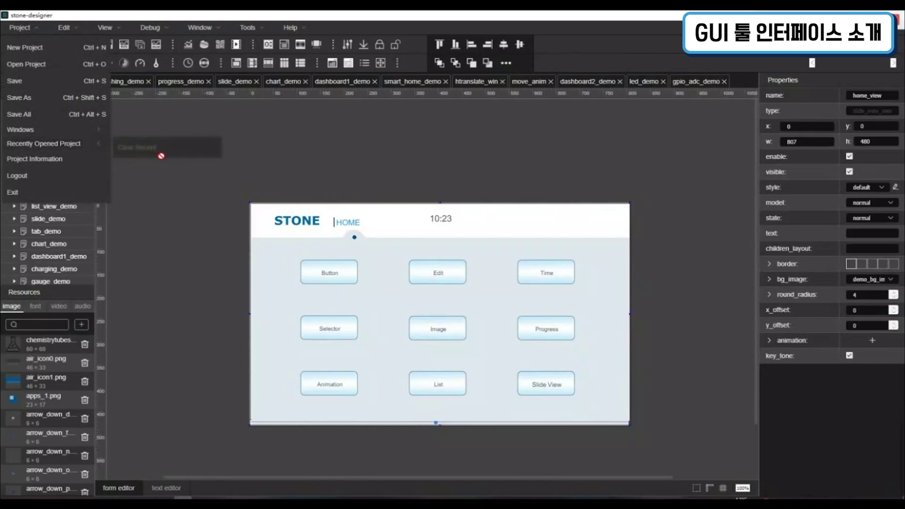
{"action": "left_click", "coordinate": [138, 160]}
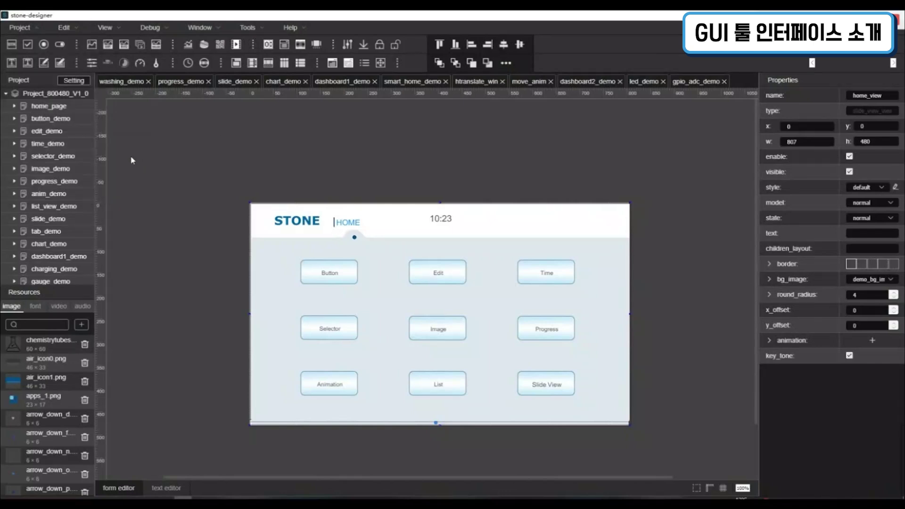
{"action": "left_click", "coordinate": [33, 29]}
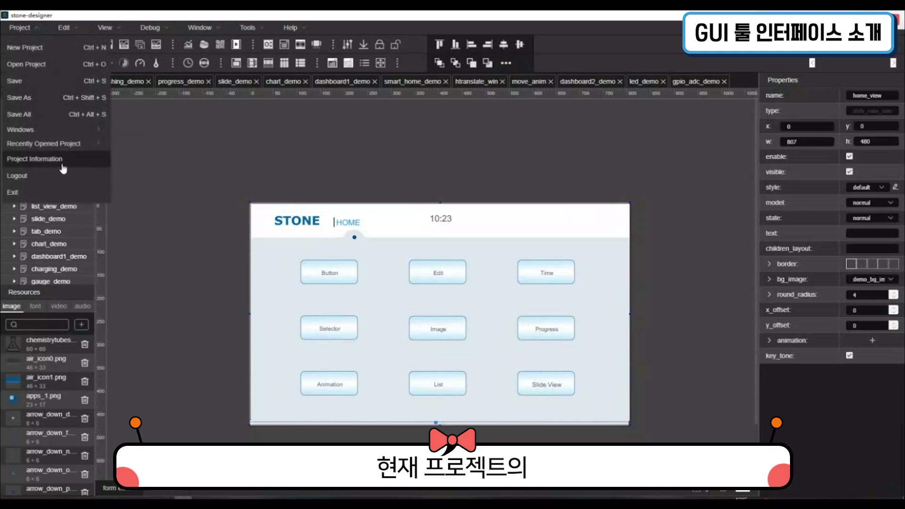
{"action": "left_click", "coordinate": [60, 158]}
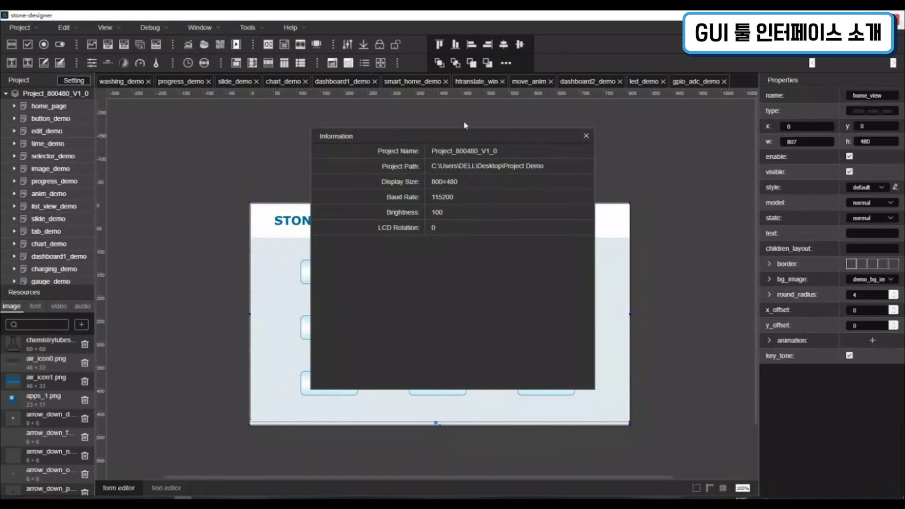
Close the Project Information window and glance over the Project menu
{"action": "left_click", "coordinate": [586, 137]}
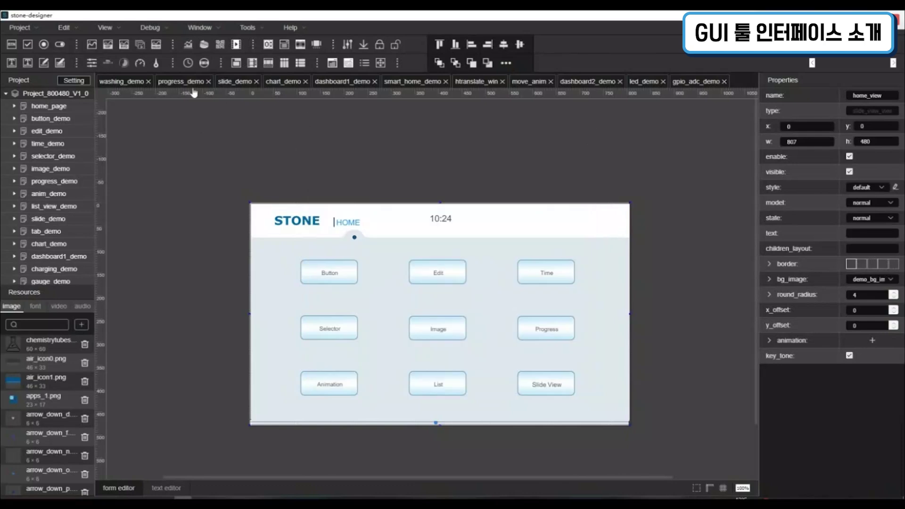
{"action": "left_click", "coordinate": [40, 31]}
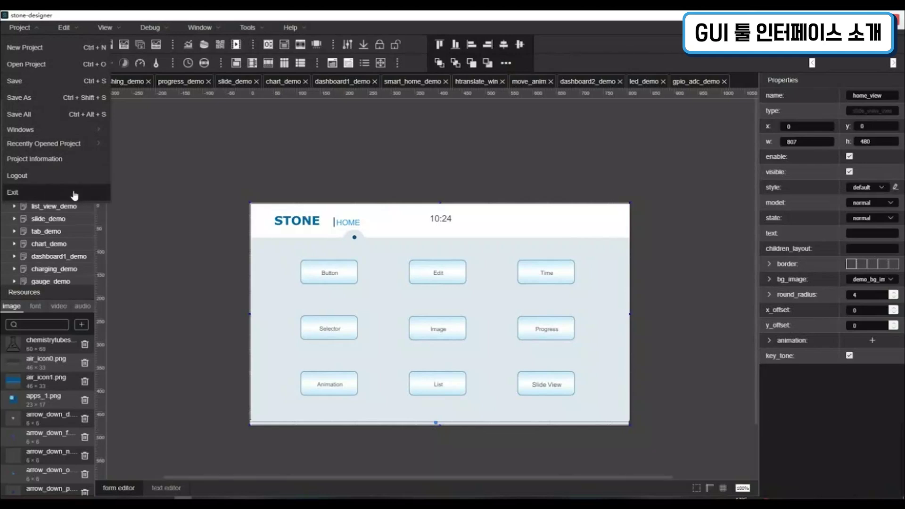
{"action": "left_click", "coordinate": [196, 135]}
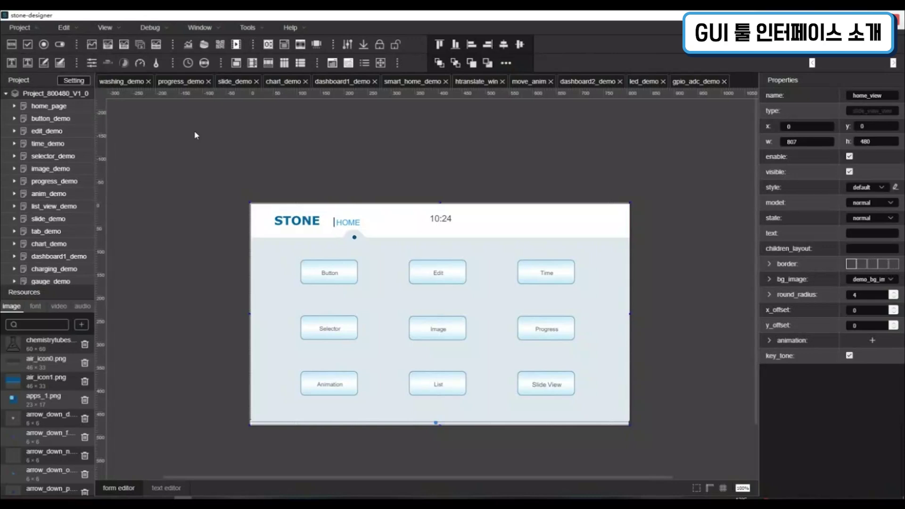
Look over the Edit menu, then open the button_demo page for editing
{"action": "left_click", "coordinate": [85, 30]}
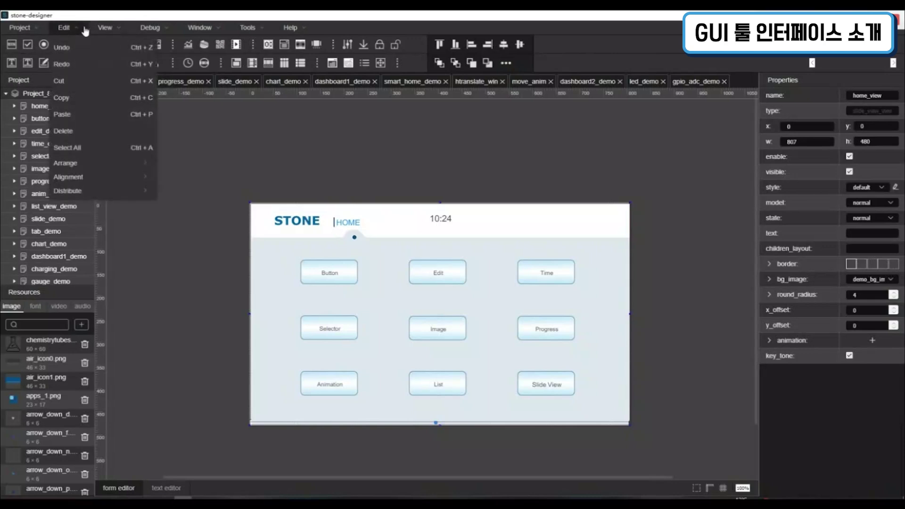
{"action": "left_click", "coordinate": [100, 50]}
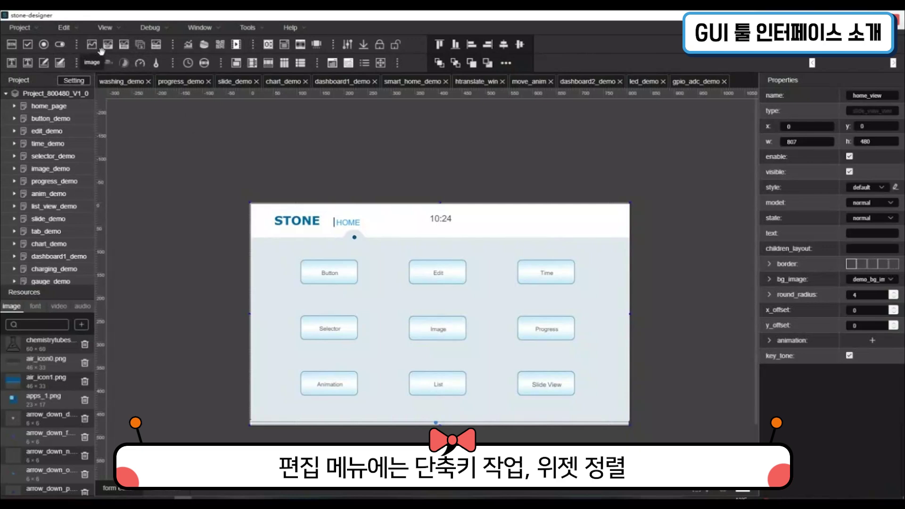
{"action": "left_click", "coordinate": [65, 28]}
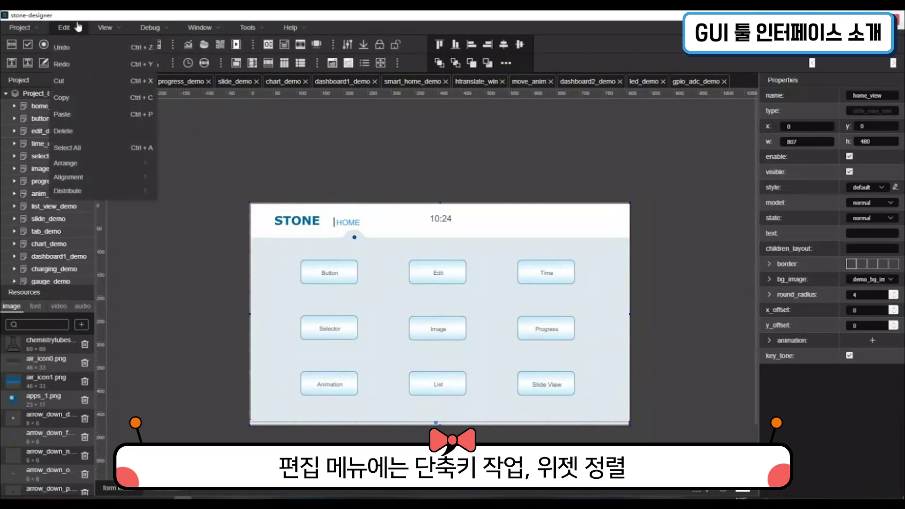
{"action": "left_click", "coordinate": [104, 68]}
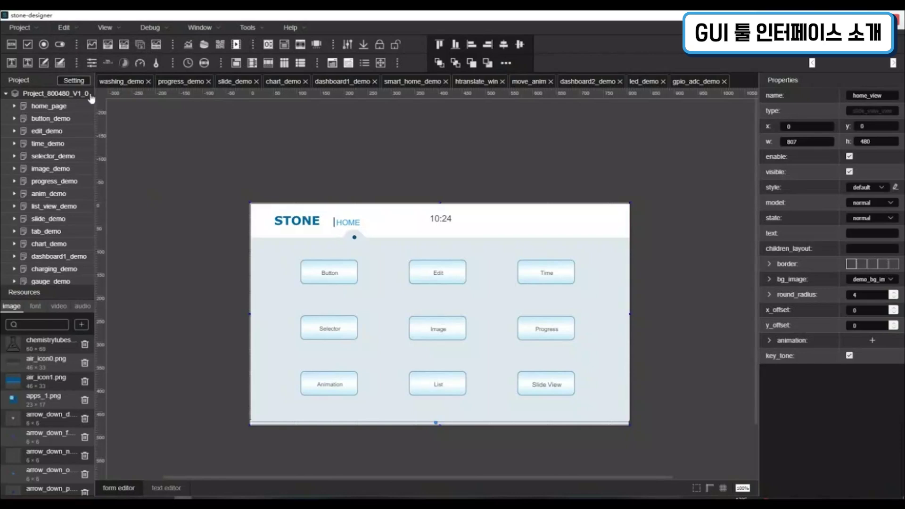
{"action": "double_click", "coordinate": [62, 119]}
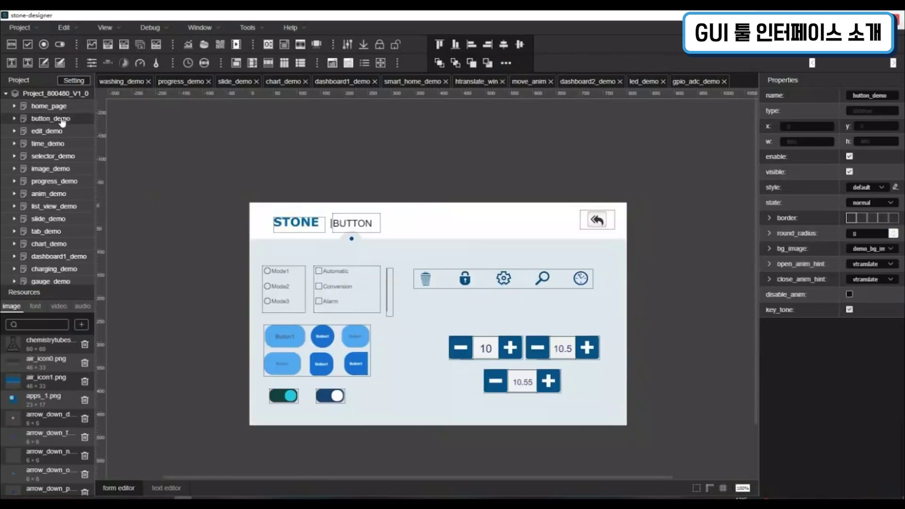
Cut the BUTTON title widget and paste it back onto the page with the Edit menu
{"action": "left_click", "coordinate": [374, 226]}
{"action": "left_click", "coordinate": [87, 30]}
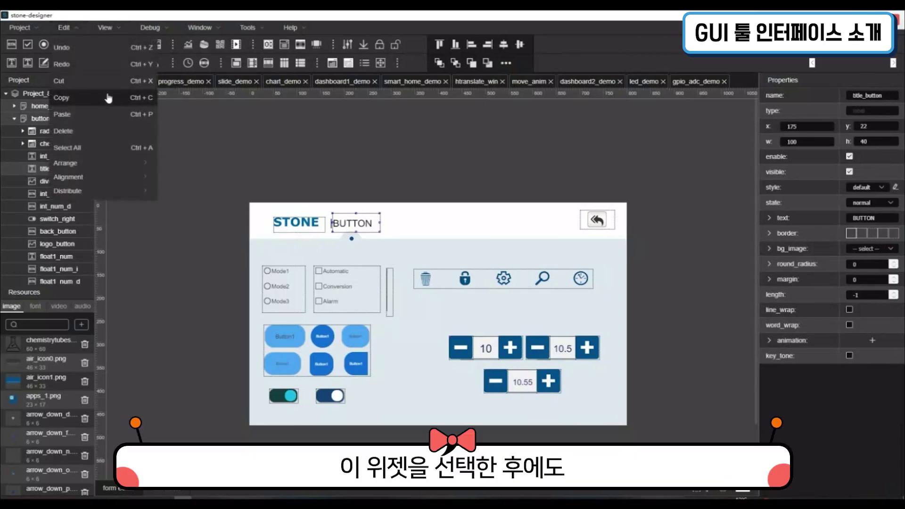
{"action": "left_click", "coordinate": [99, 81]}
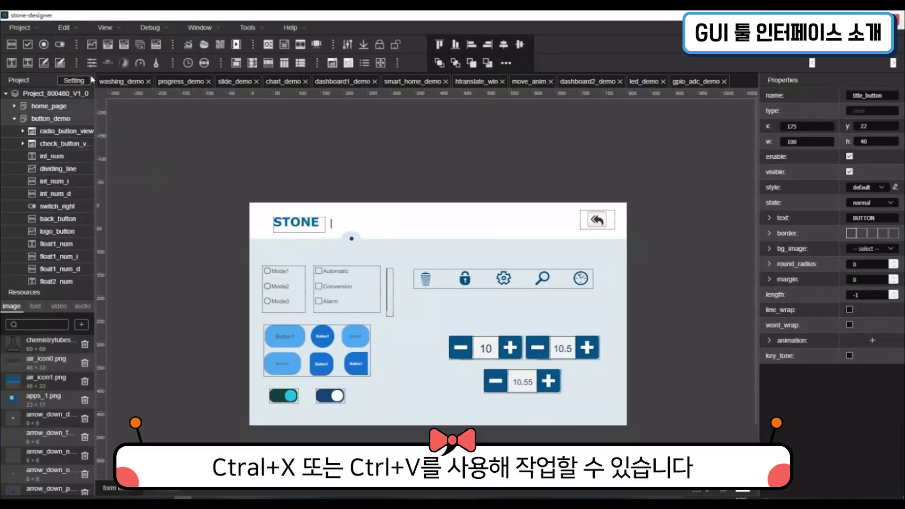
{"action": "left_click", "coordinate": [67, 29]}
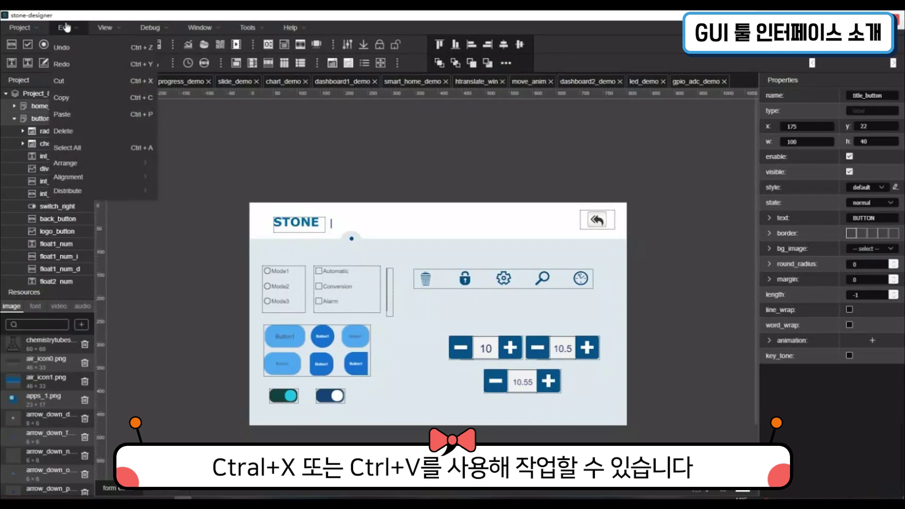
{"action": "left_click", "coordinate": [114, 113]}
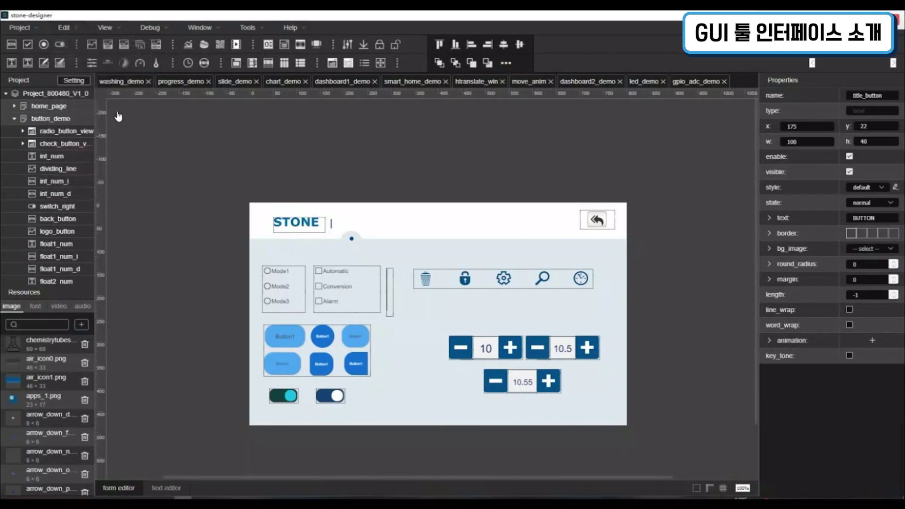
Copy and paste the BUTTON label, moving the copy to the right of the original
{"action": "left_click", "coordinate": [67, 28]}
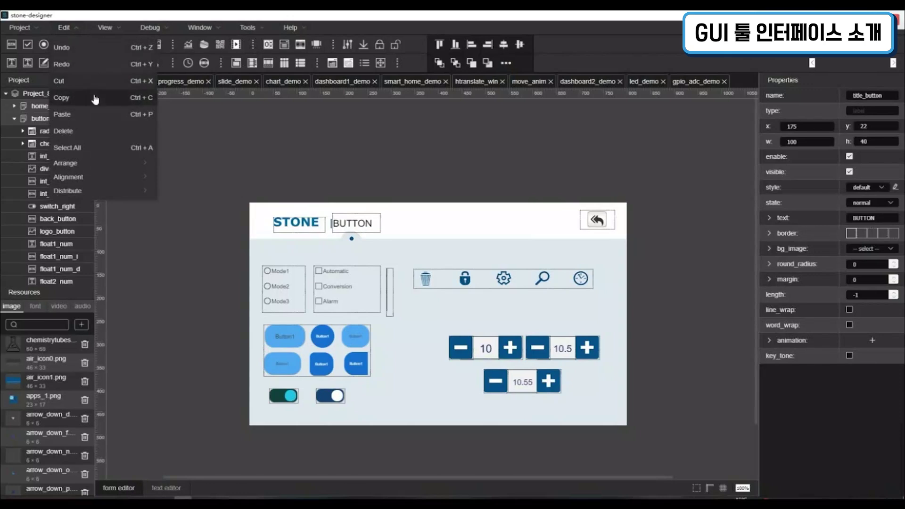
{"action": "left_click", "coordinate": [351, 230]}
{"action": "key", "text": "ctrl+v"}
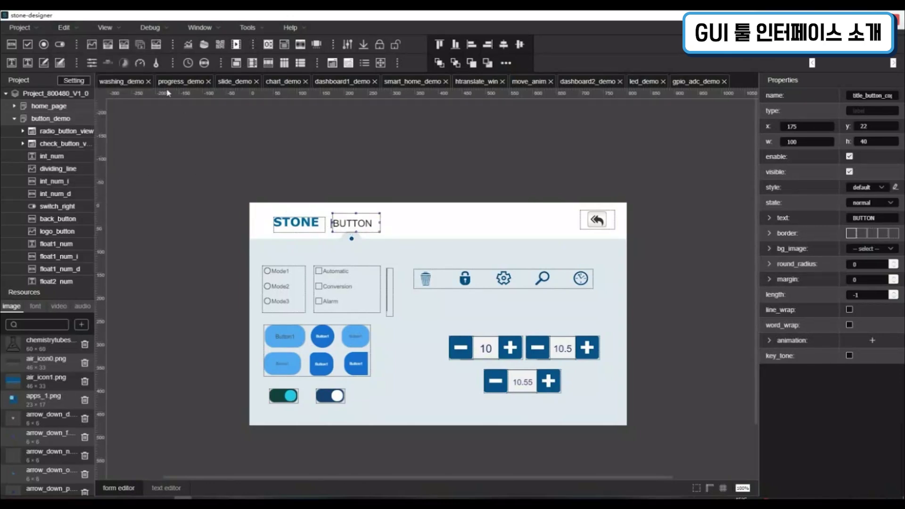
{"action": "left_click", "coordinate": [87, 30]}
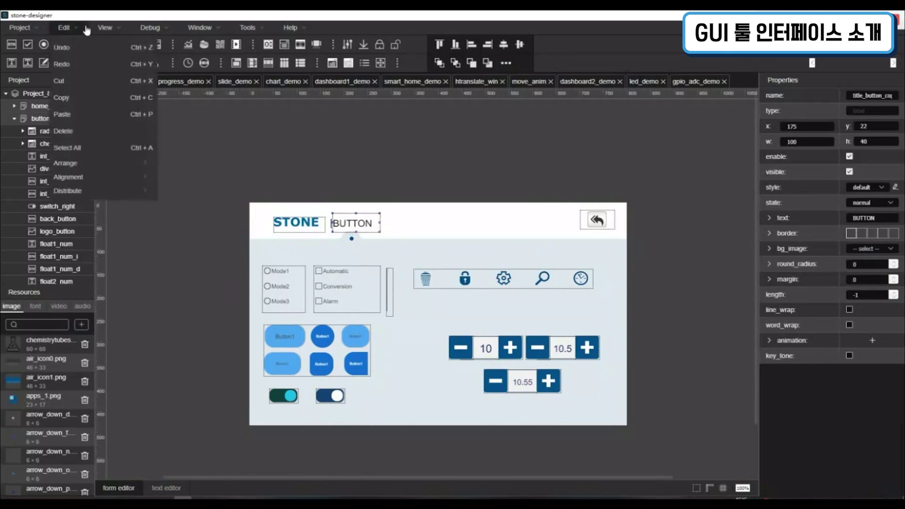
{"action": "left_click", "coordinate": [86, 98]}
{"action": "left_click", "coordinate": [385, 225]}
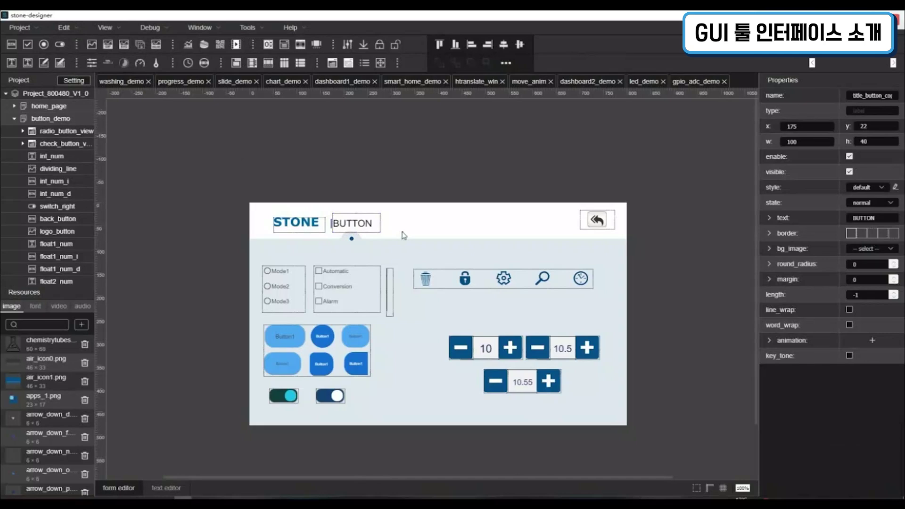
{"action": "left_click", "coordinate": [76, 27]}
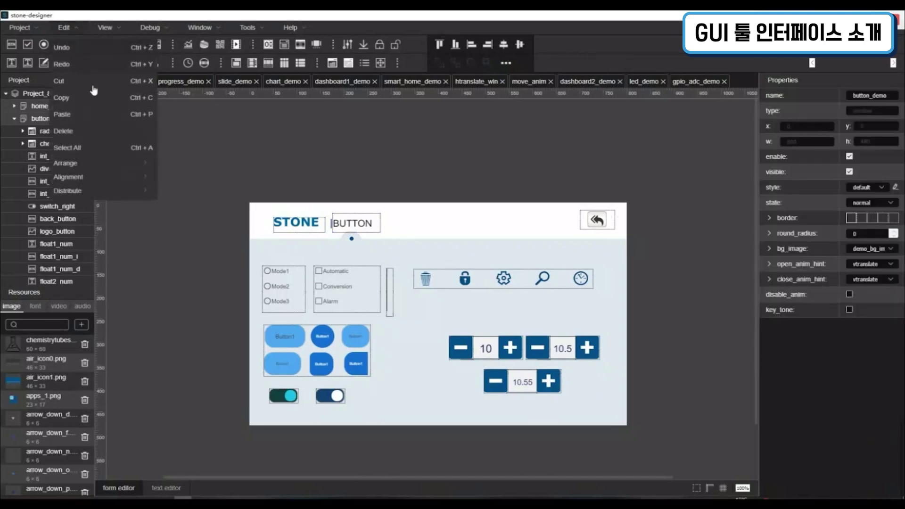
{"action": "left_click", "coordinate": [105, 114]}
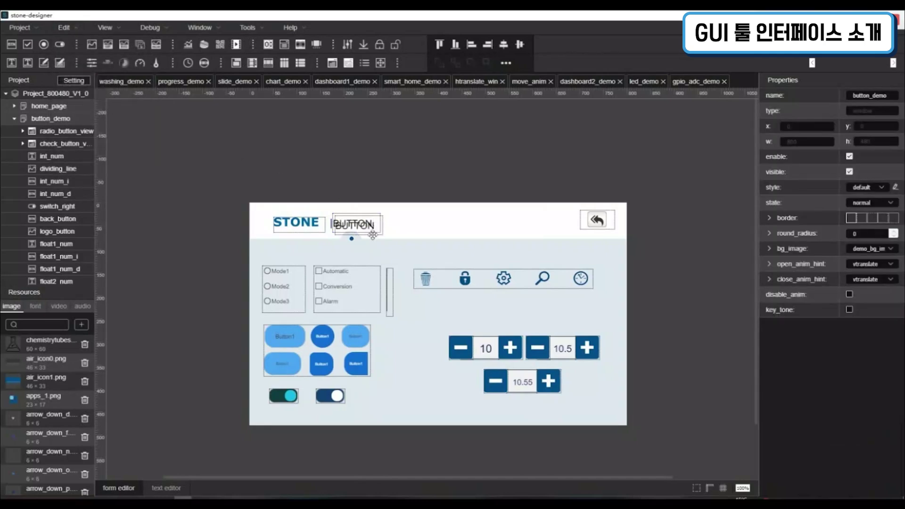
{"action": "left_click_drag", "start_coordinate": [381, 226], "coordinate": [435, 222]}
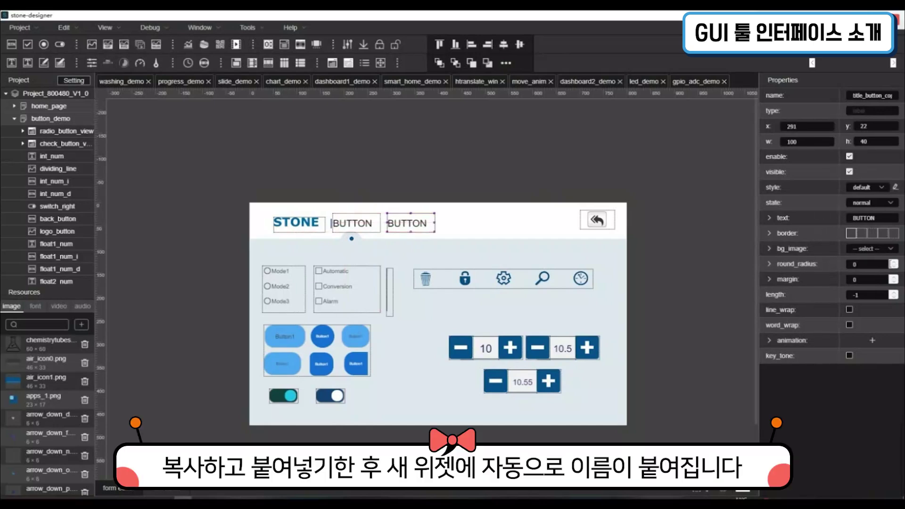
Remove the copy suffix from the duplicate BUTTON widget's name
{"action": "left_click_drag", "start_coordinate": [891, 100], "coordinate": [902, 100]}
{"action": "key", "text": "BackSpace"}
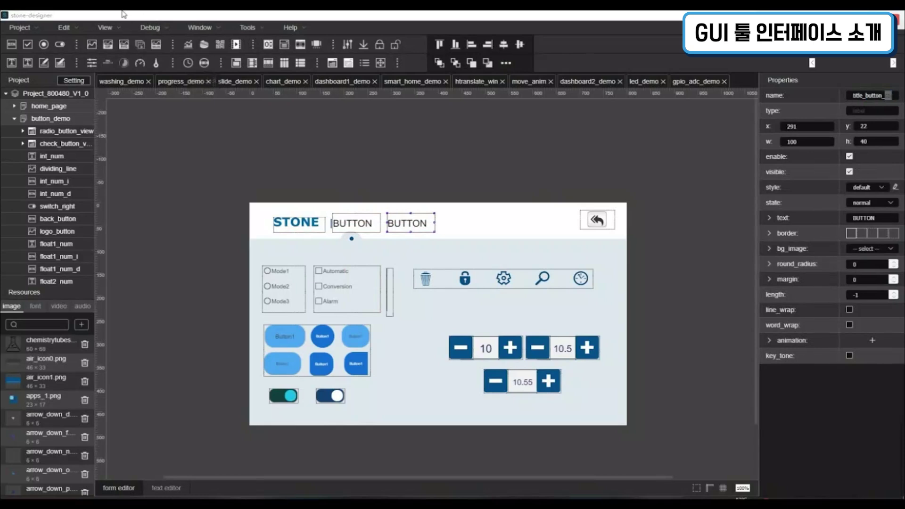
{"action": "left_click", "coordinate": [86, 30]}
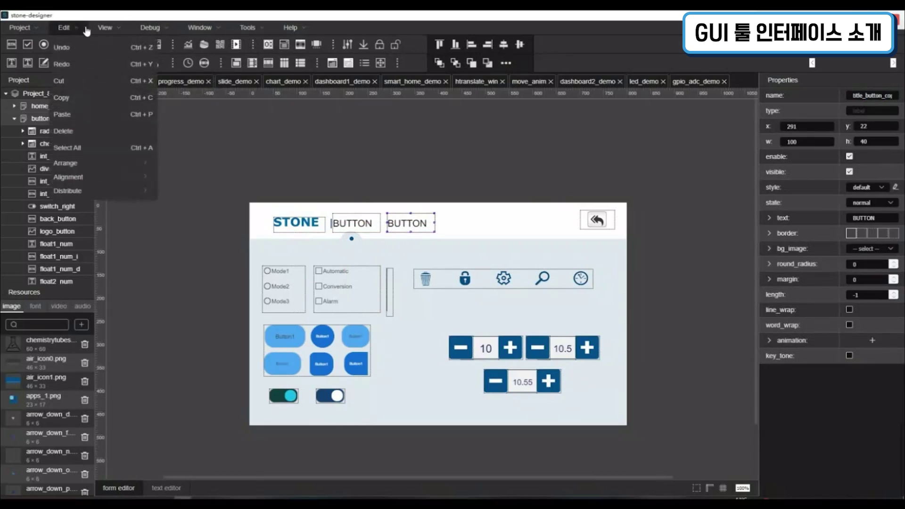
{"action": "left_click", "coordinate": [94, 135]}
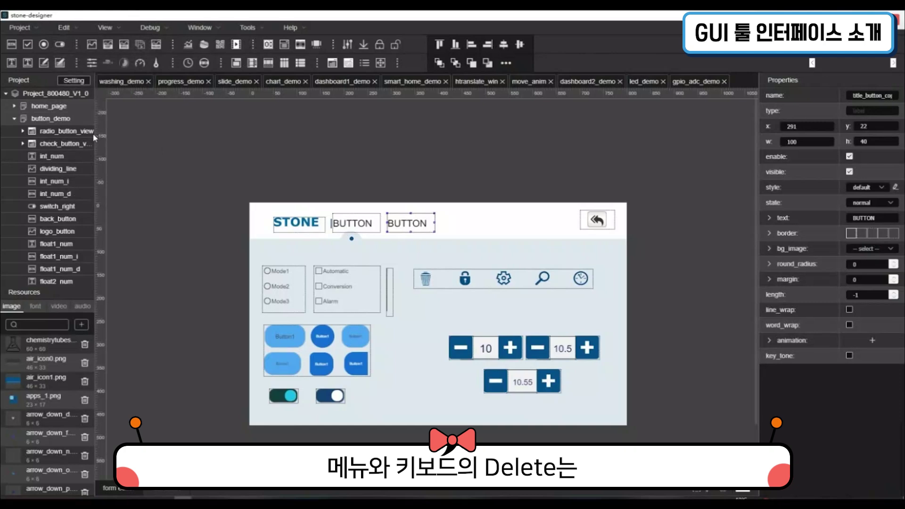
Delete the duplicate BUTTON label and select every widget on the page
{"action": "left_click", "coordinate": [388, 164]}
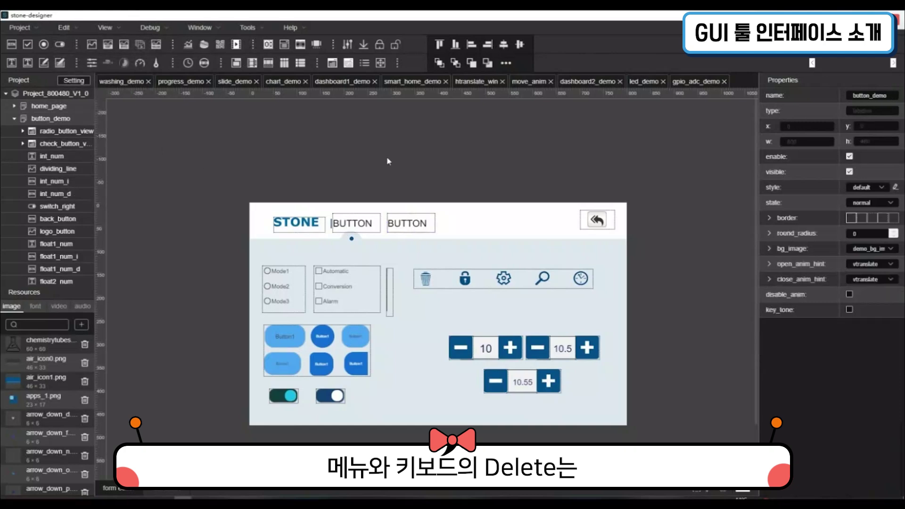
{"action": "left_click", "coordinate": [423, 236]}
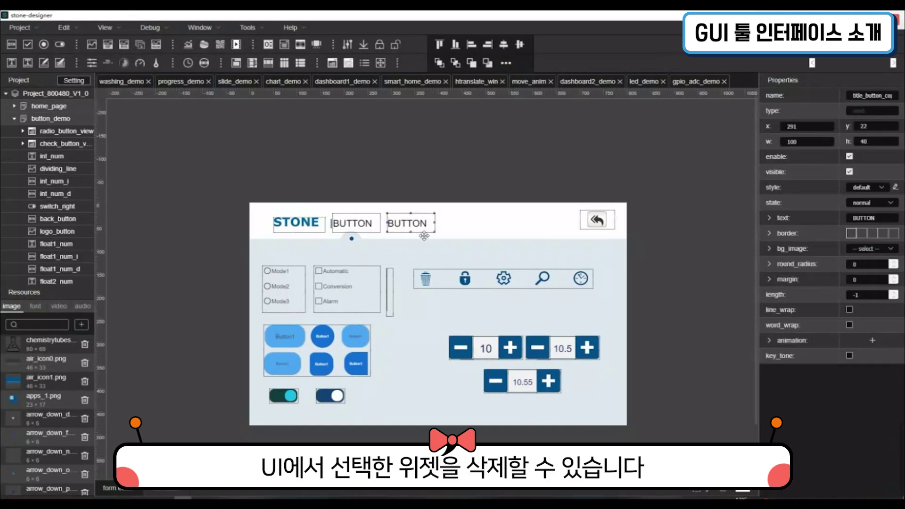
{"action": "key", "text": "Delete"}
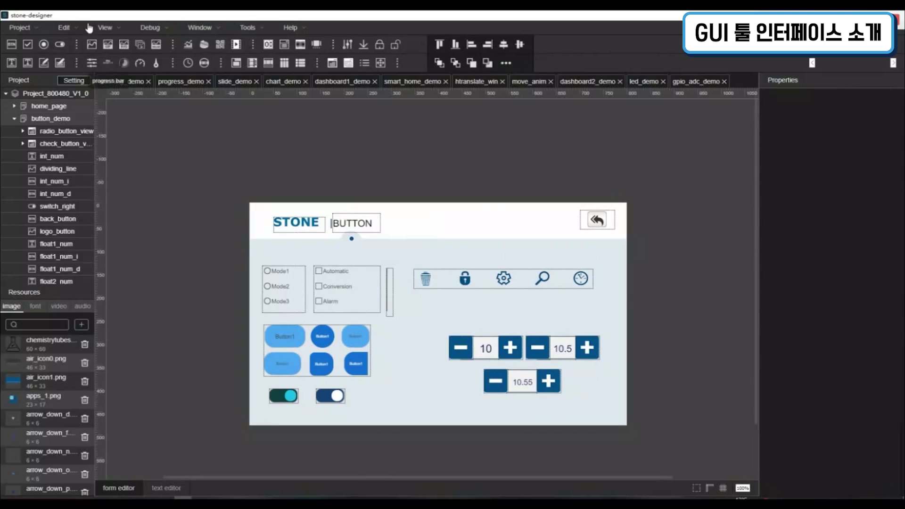
{"action": "left_click", "coordinate": [89, 29]}
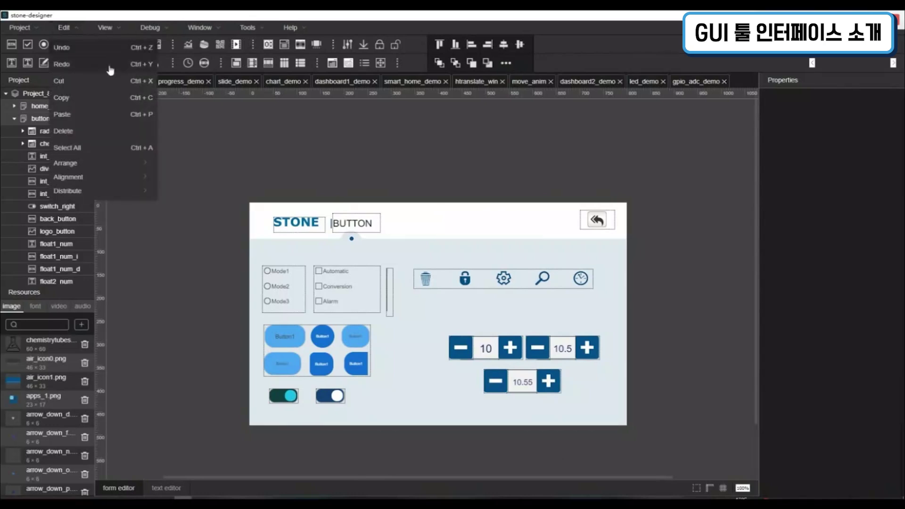
{"action": "left_click", "coordinate": [127, 148]}
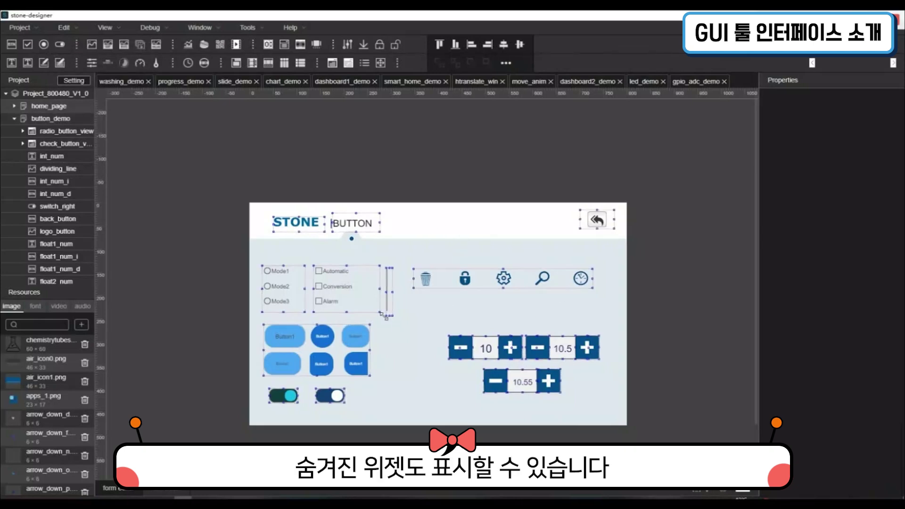
{"action": "left_click", "coordinate": [64, 27]}
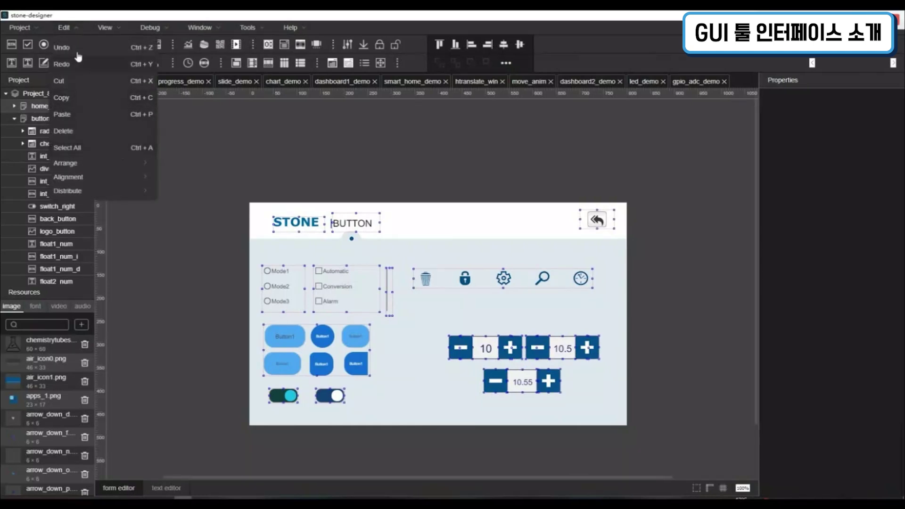
{"action": "mouse_move", "coordinate": [126, 164]}
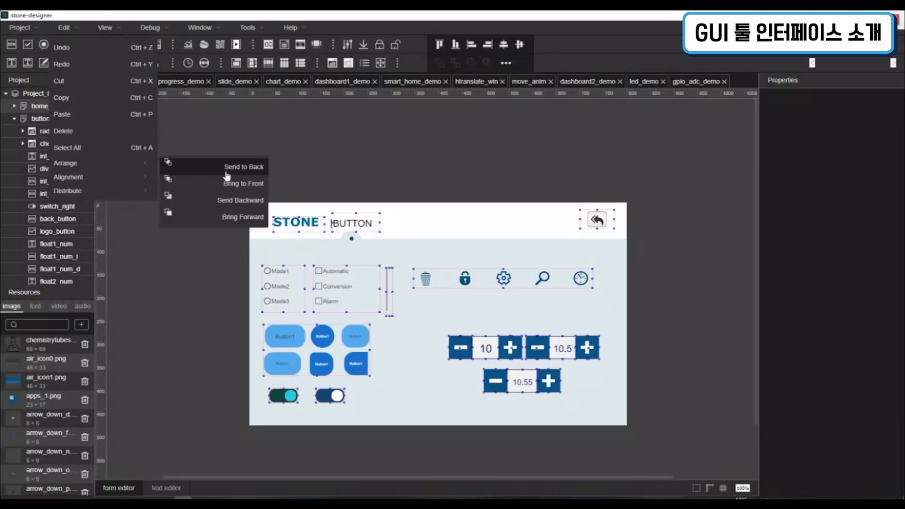
{"action": "mouse_move", "coordinate": [145, 178]}
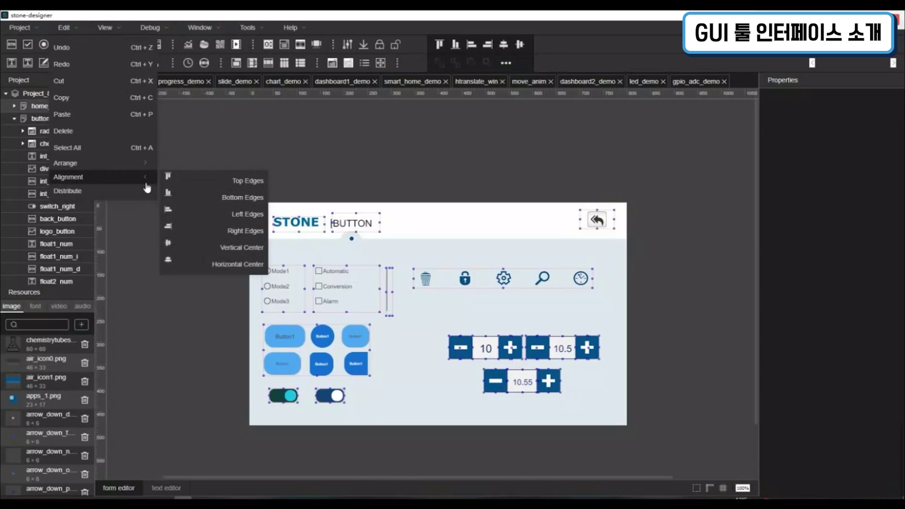
{"action": "left_click", "coordinate": [124, 29]}
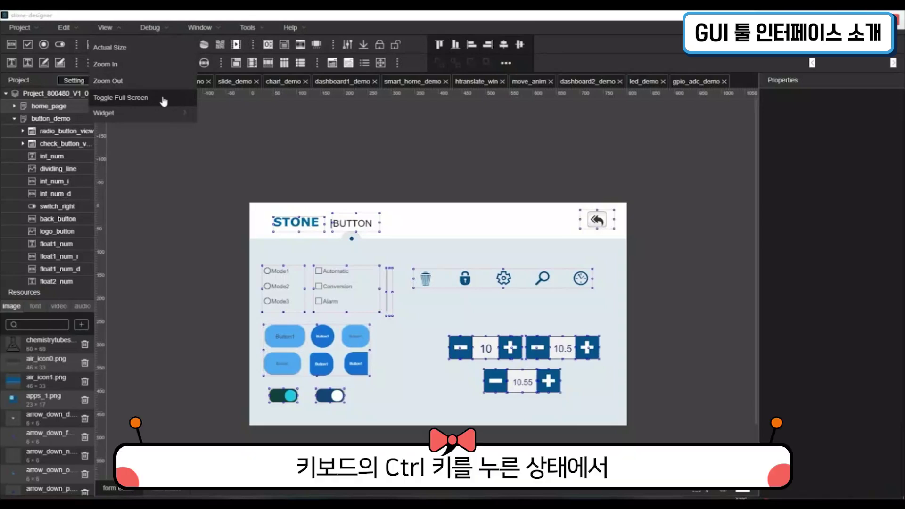
Show the button_demo page at actual size and clear the widget selection
{"action": "left_click", "coordinate": [153, 51]}
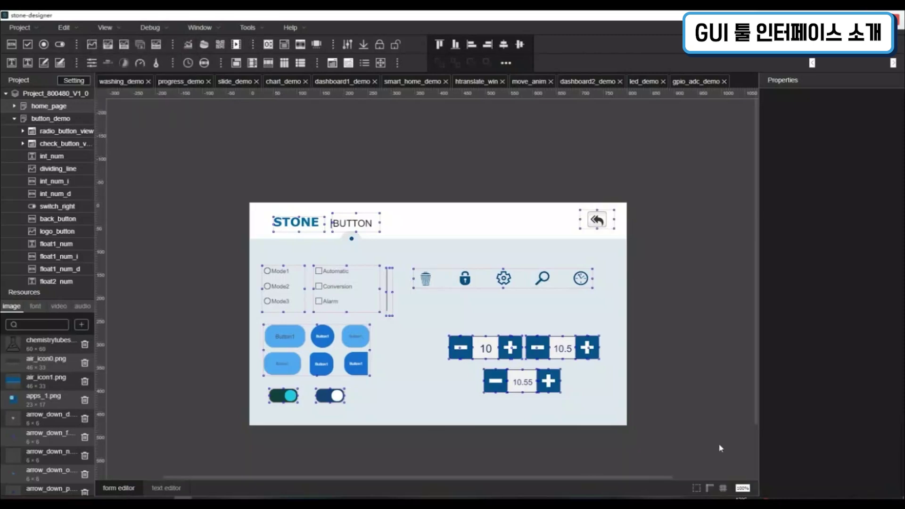
{"action": "left_click", "coordinate": [657, 358]}
{"action": "scroll", "coordinate": [667, 343], "scroll_direction": "up", "scroll_amount": 1}
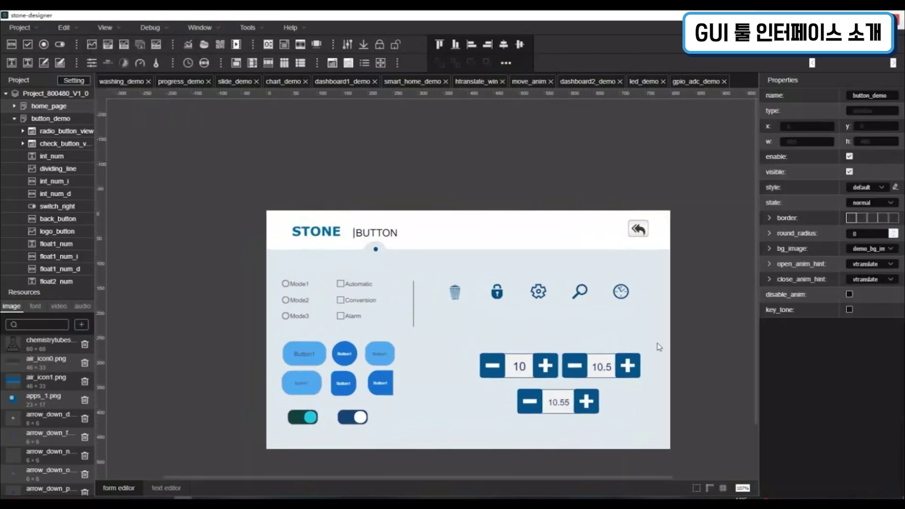
{"action": "scroll", "coordinate": [659, 347], "scroll_direction": "up", "scroll_amount": 1}
{"action": "left_click", "coordinate": [120, 31]}
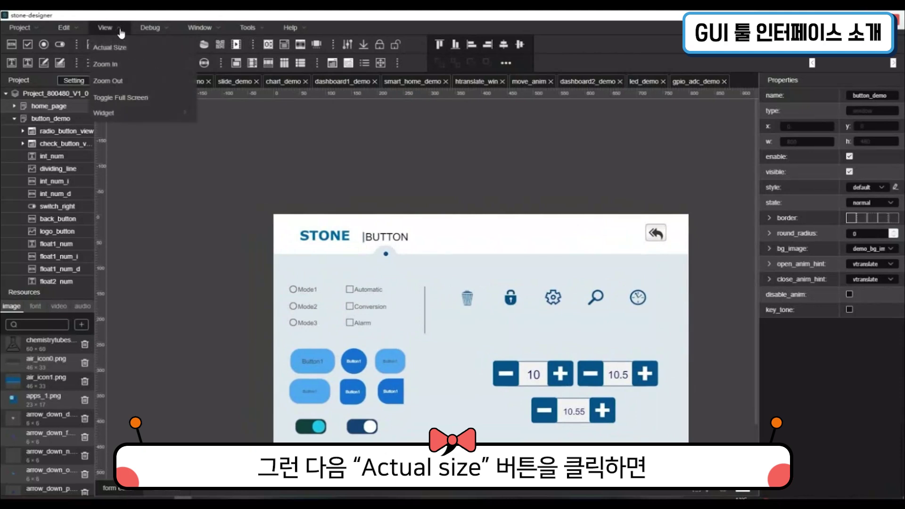
{"action": "left_click", "coordinate": [124, 47]}
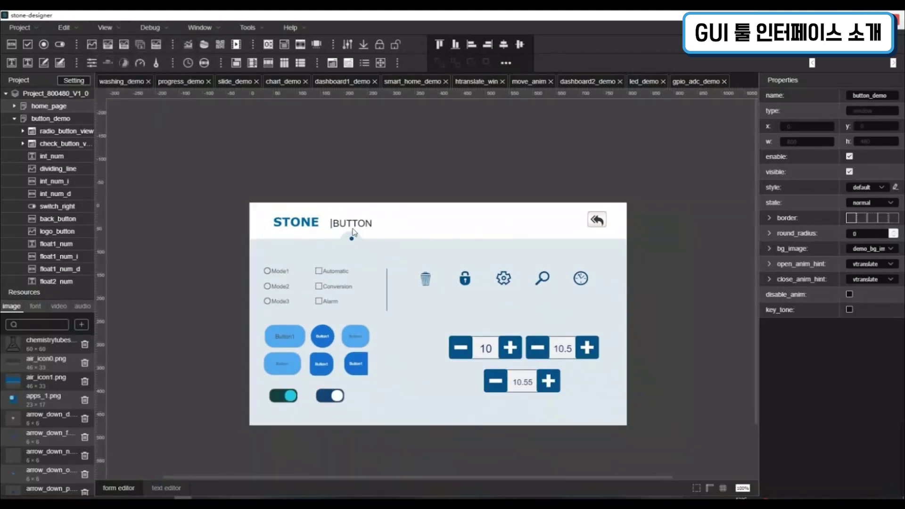
Zoom the page in one step from the View menu, then back out one step
{"action": "left_click", "coordinate": [121, 29]}
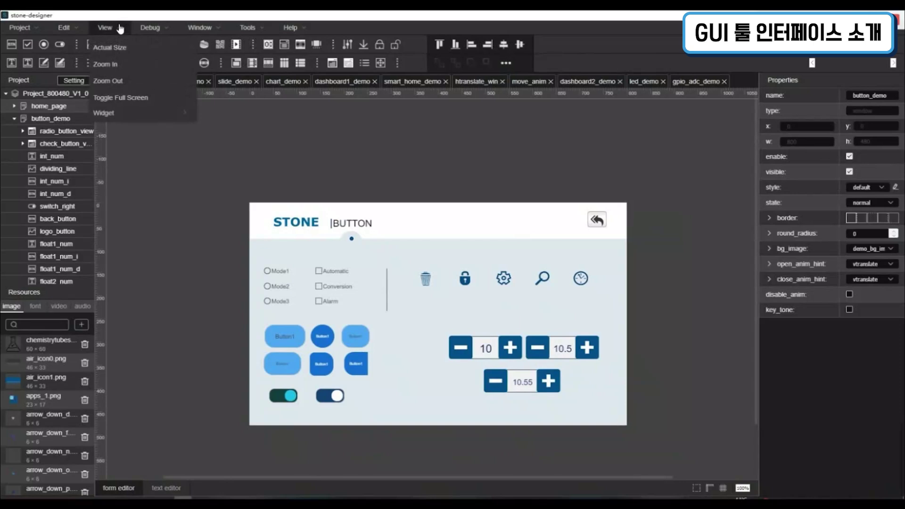
{"action": "left_click", "coordinate": [129, 69]}
{"action": "scroll", "coordinate": [531, 244], "scroll_direction": "down", "scroll_amount": 1}
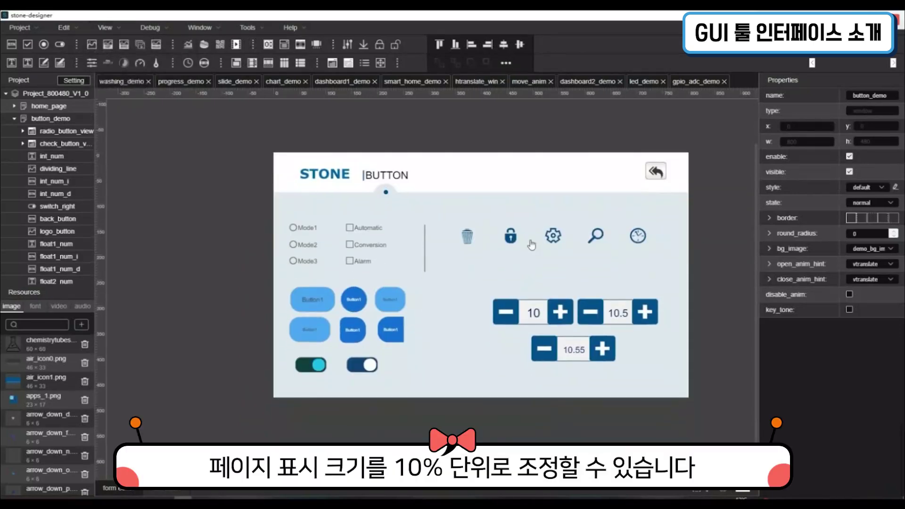
{"action": "left_click", "coordinate": [125, 29]}
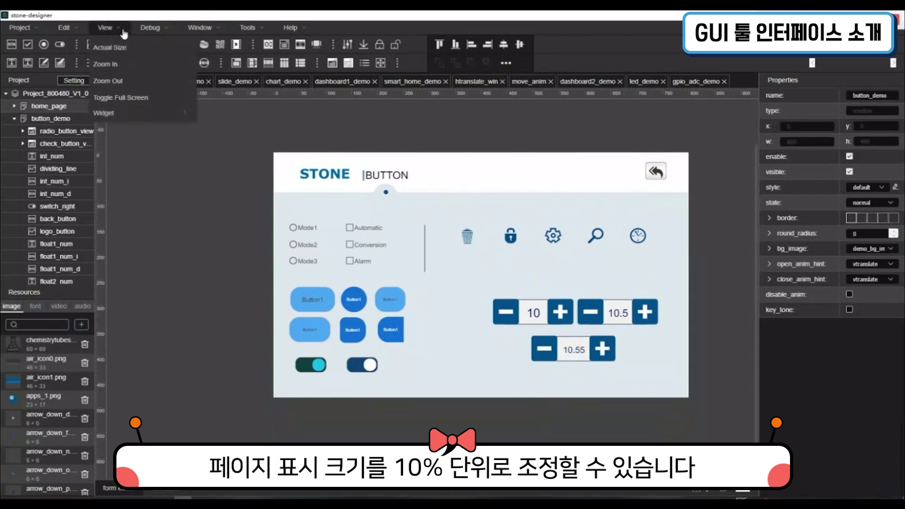
{"action": "left_click", "coordinate": [132, 82]}
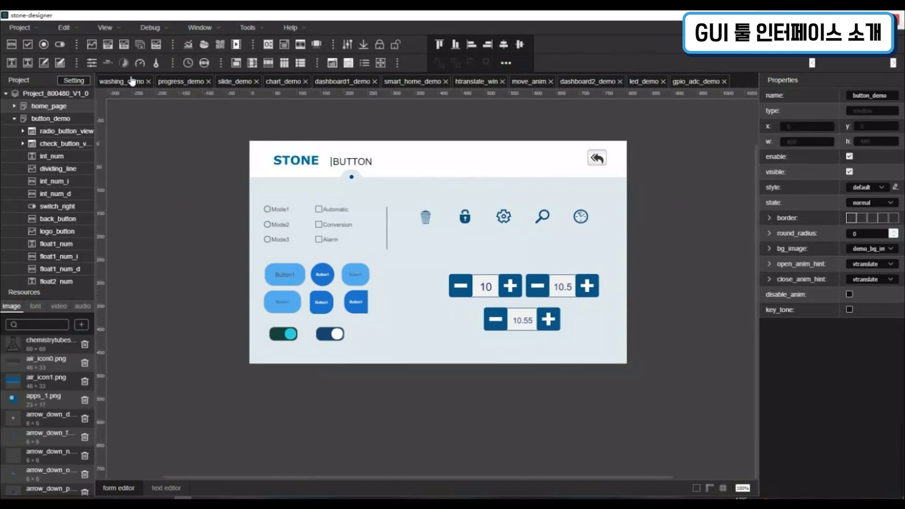
Switch the designer to full screen, then leave full-screen mode
{"action": "left_click", "coordinate": [124, 29]}
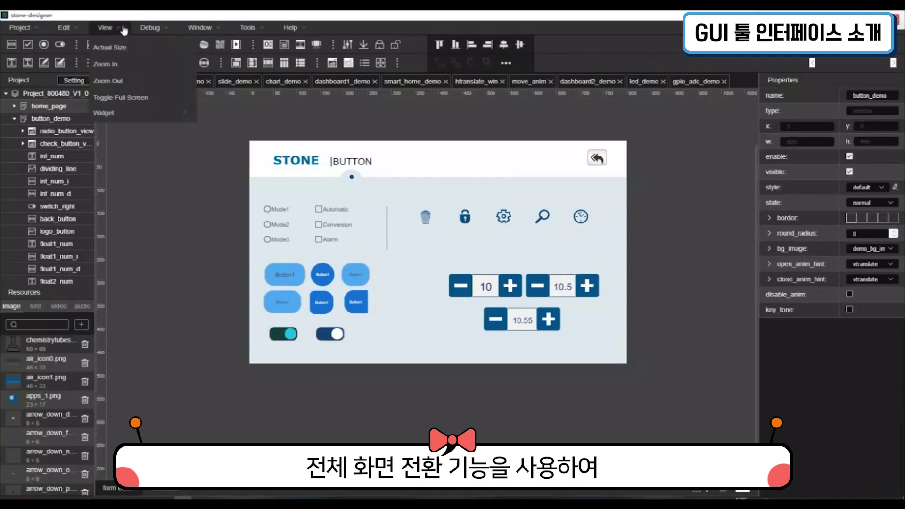
{"action": "left_click", "coordinate": [122, 100]}
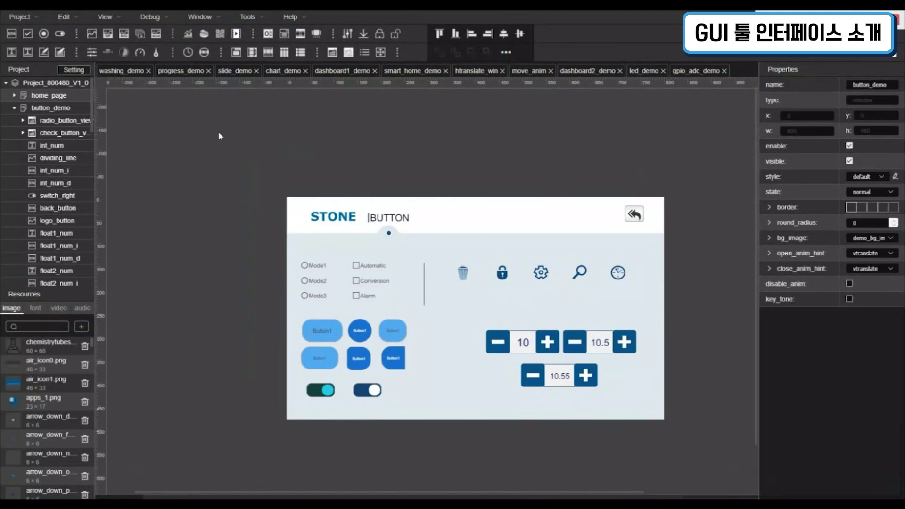
{"action": "left_click", "coordinate": [106, 17]}
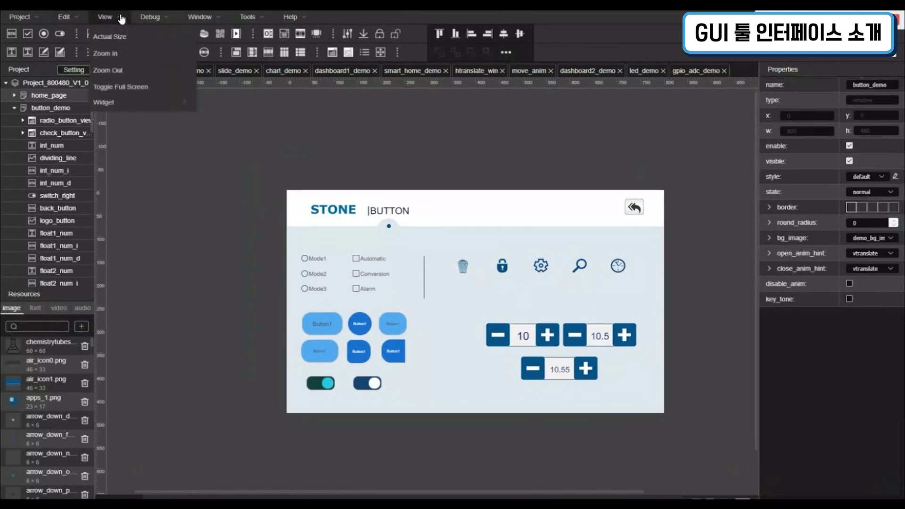
{"action": "left_click", "coordinate": [142, 88]}
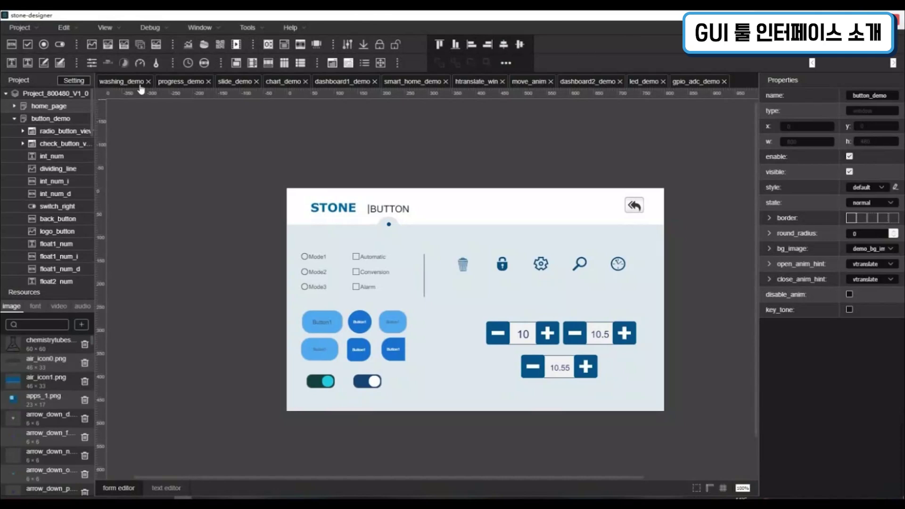
{"action": "left_click", "coordinate": [106, 27]}
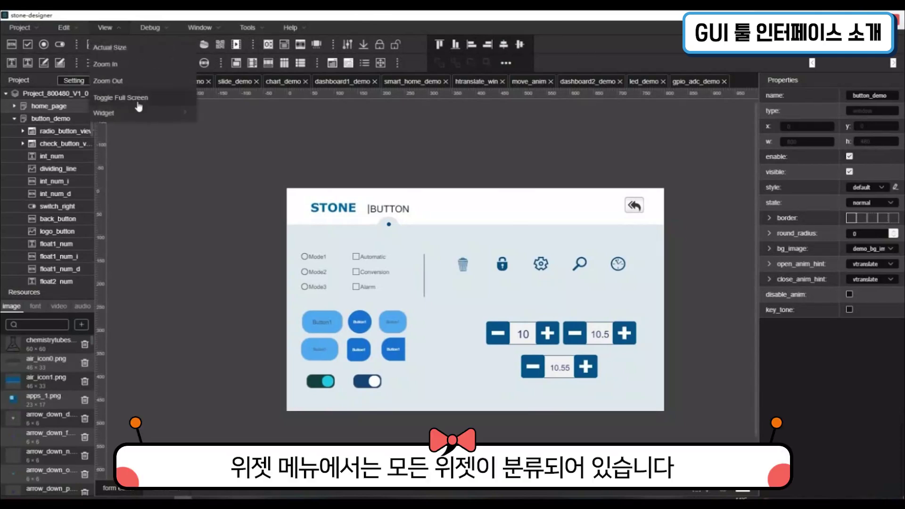
{"action": "mouse_move", "coordinate": [141, 114]}
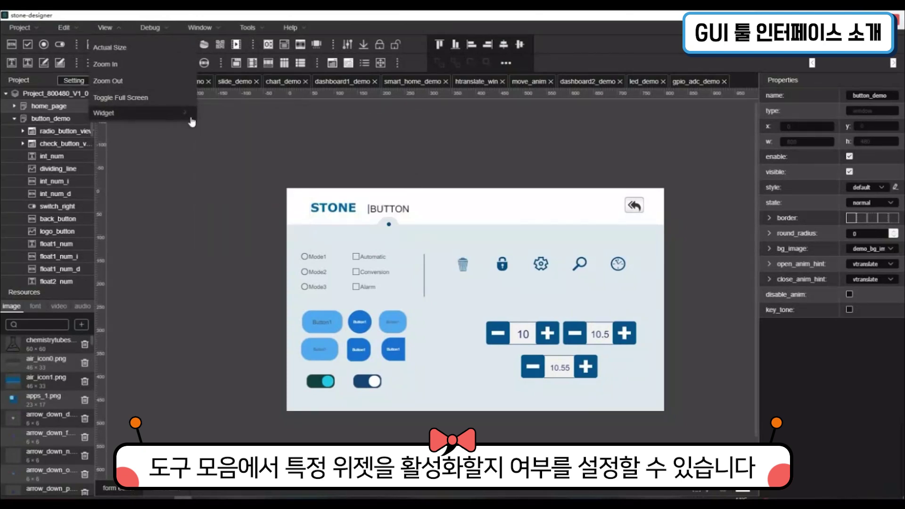
{"action": "mouse_move", "coordinate": [190, 118]}
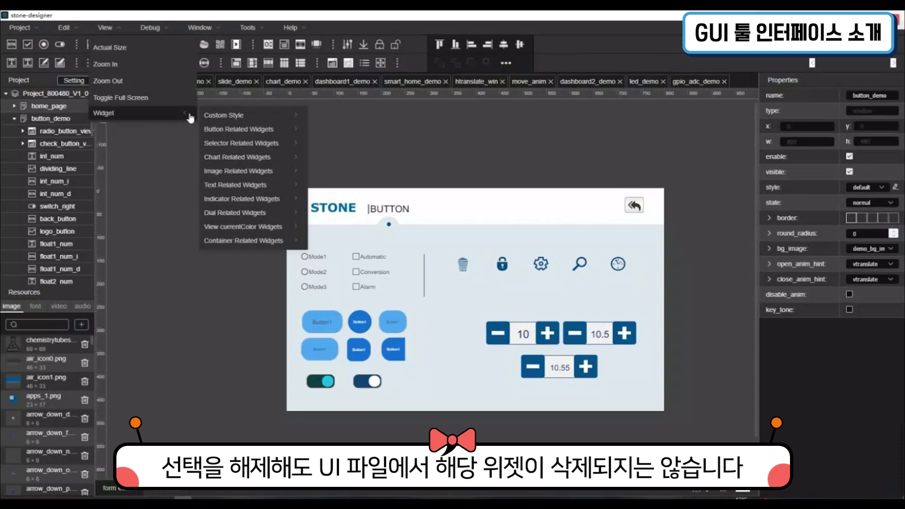
{"action": "mouse_move", "coordinate": [244, 122]}
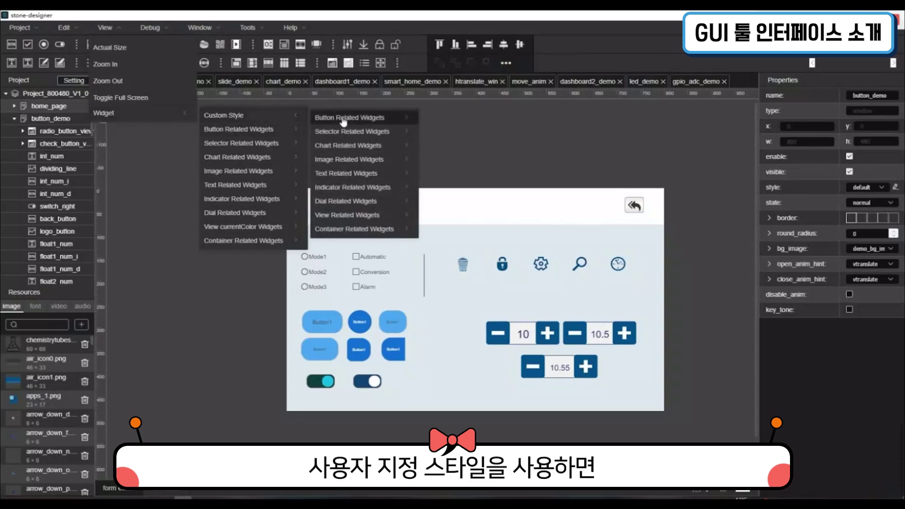
{"action": "mouse_move", "coordinate": [343, 122]}
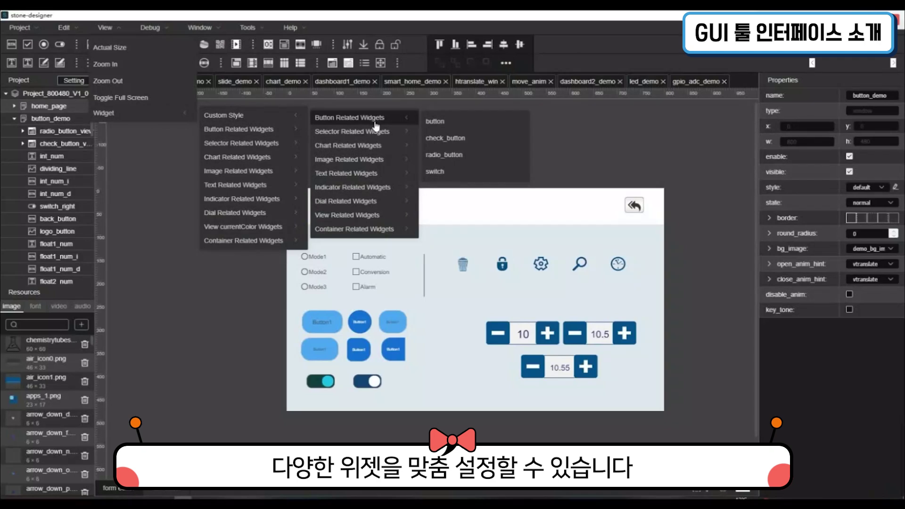
{"action": "mouse_move", "coordinate": [408, 152]}
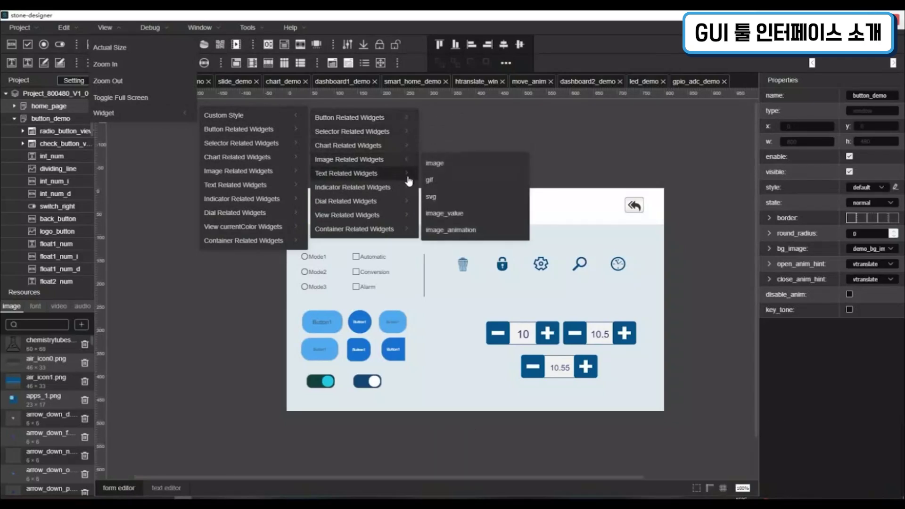
{"action": "mouse_move", "coordinate": [411, 194]}
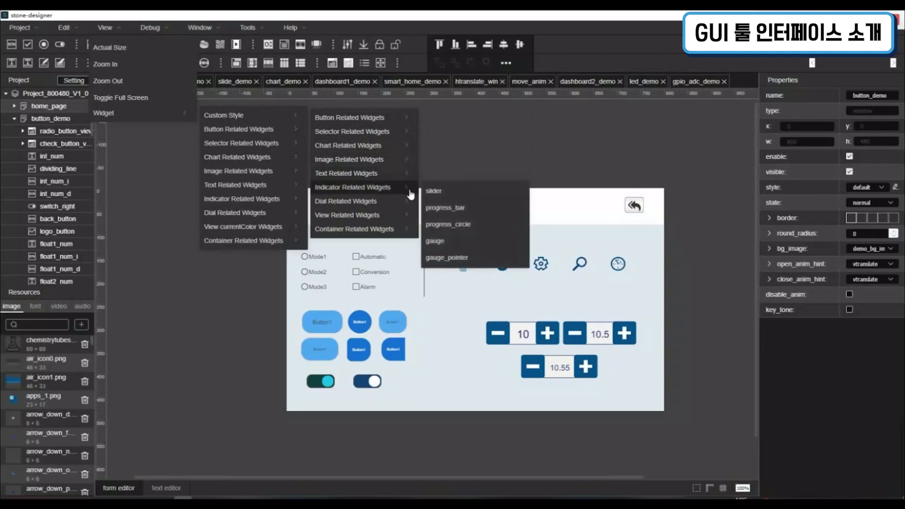
{"action": "mouse_move", "coordinate": [414, 222]}
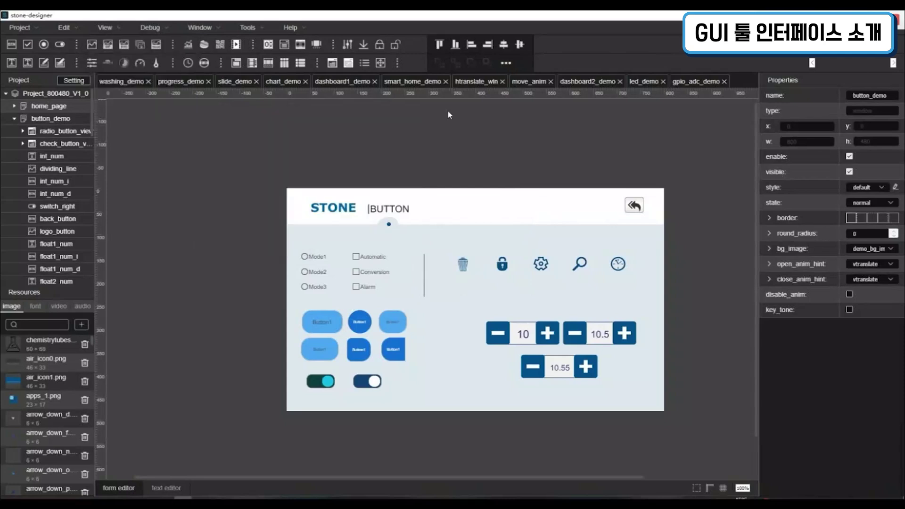
{"action": "left_click", "coordinate": [105, 27]}
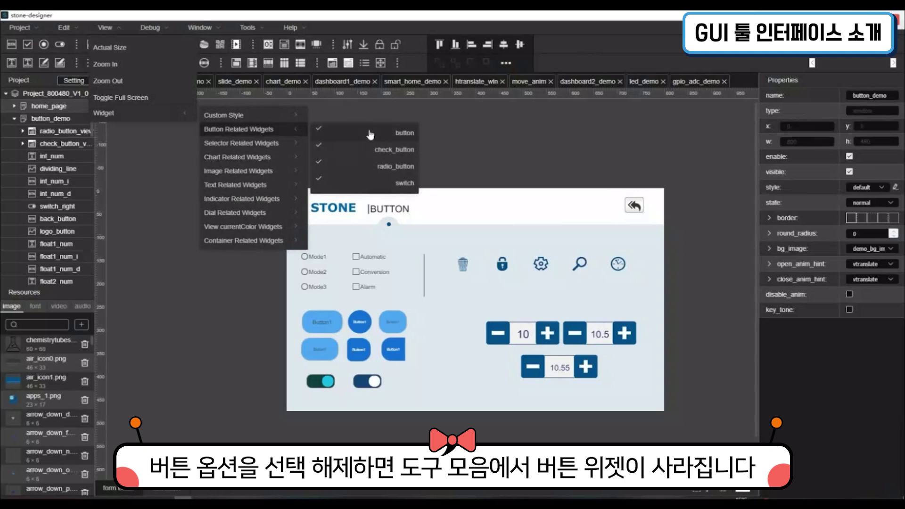
{"action": "left_click", "coordinate": [372, 135]}
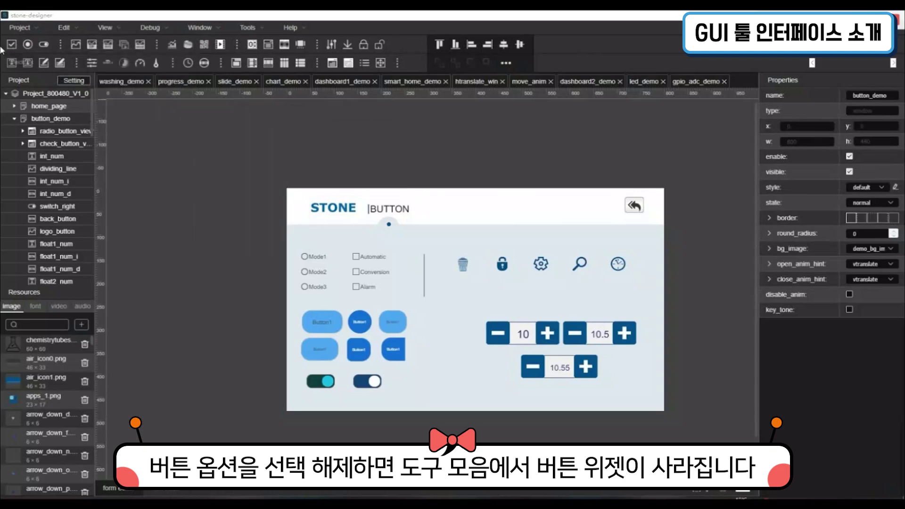
{"action": "left_click", "coordinate": [105, 28]}
{"action": "mouse_move", "coordinate": [142, 113]}
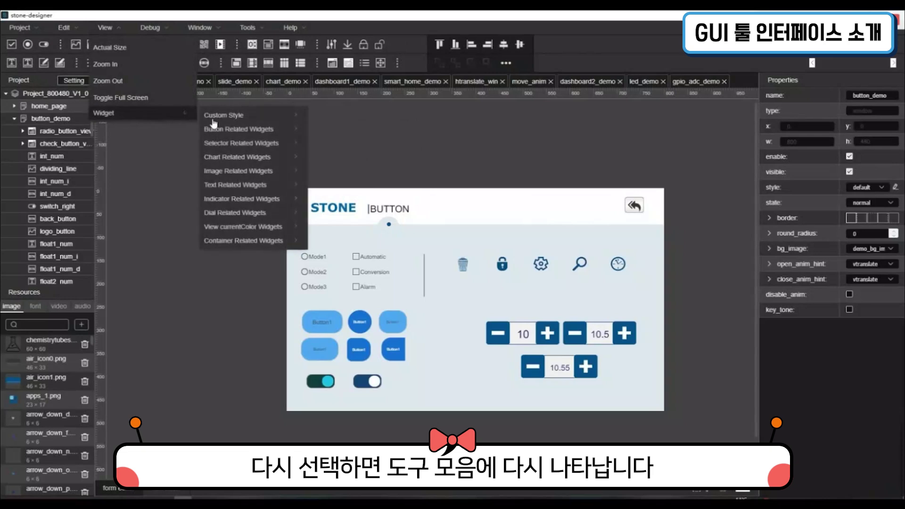
{"action": "mouse_move", "coordinate": [281, 132]}
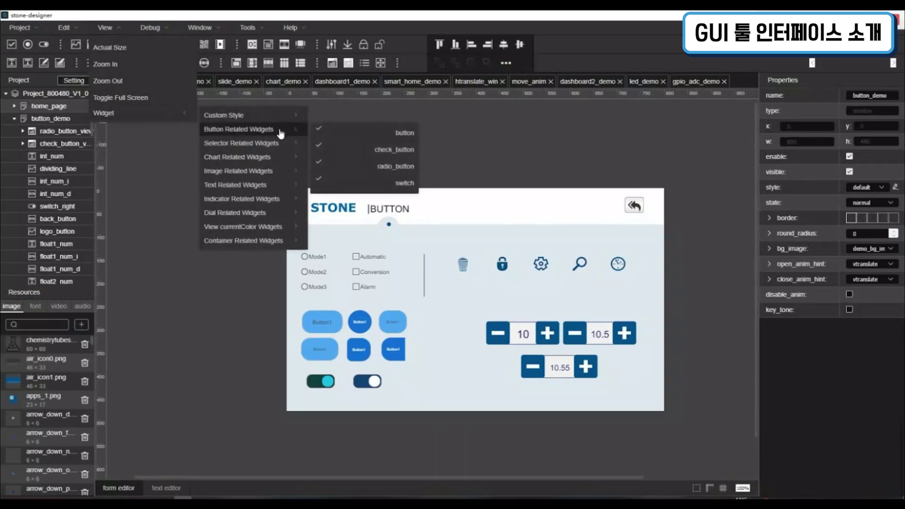
{"action": "left_click", "coordinate": [370, 134]}
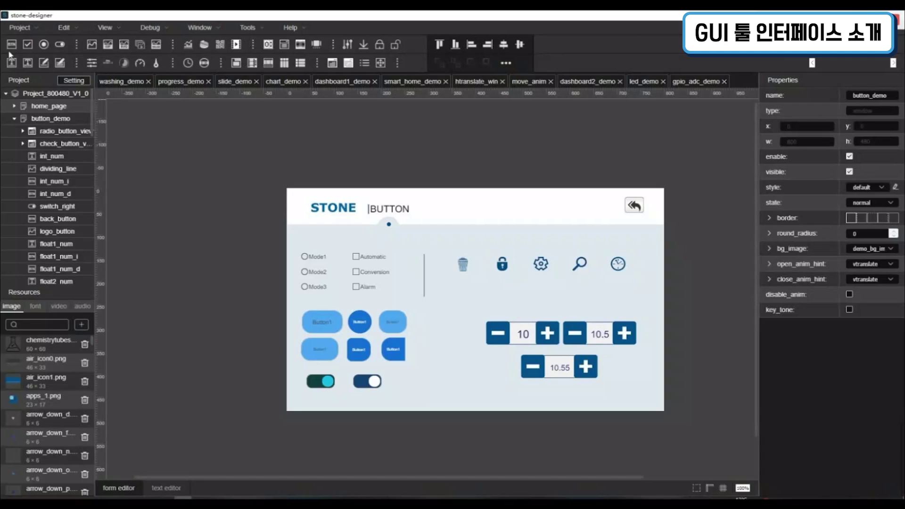
{"action": "left_click", "coordinate": [105, 27]}
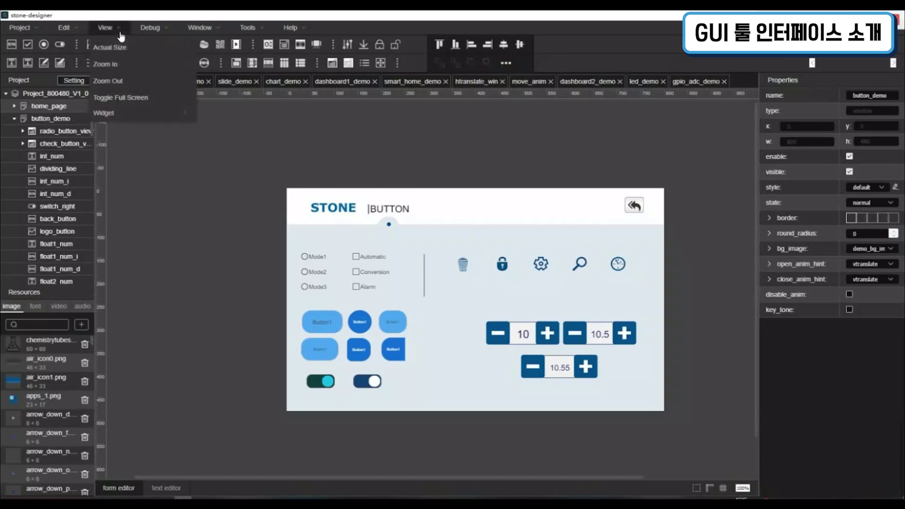
{"action": "mouse_move", "coordinate": [137, 114]}
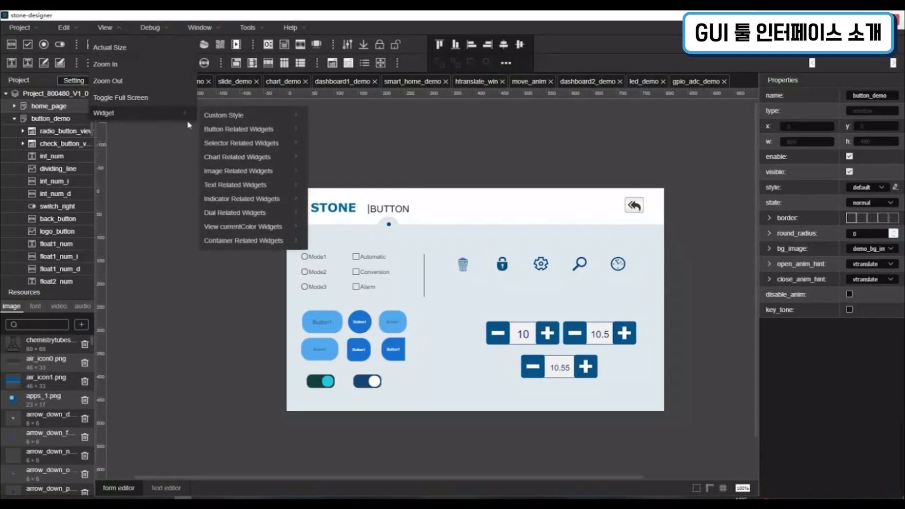
{"action": "mouse_move", "coordinate": [269, 241]}
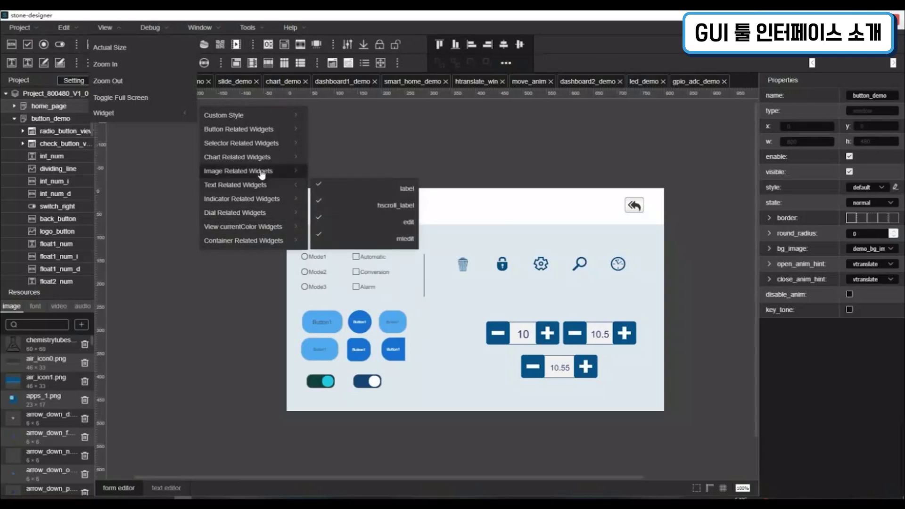
{"action": "mouse_move", "coordinate": [262, 175]}
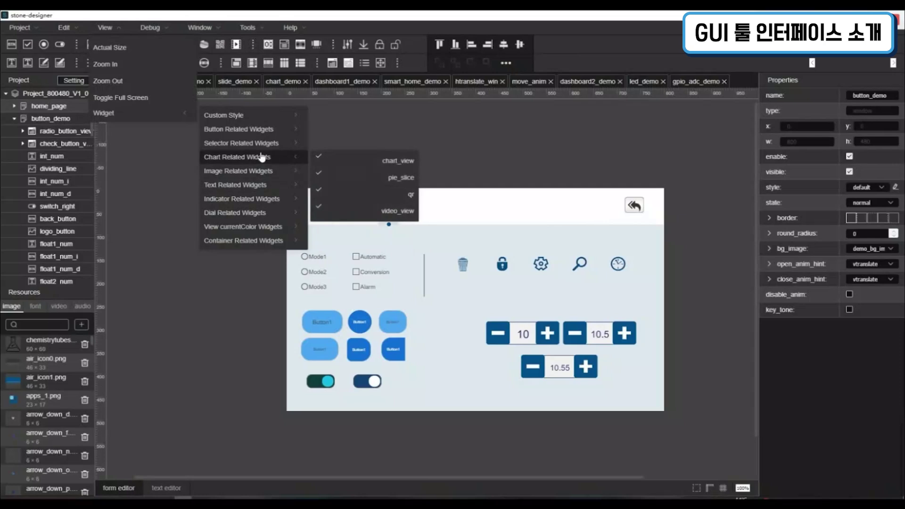
{"action": "mouse_move", "coordinate": [254, 133]}
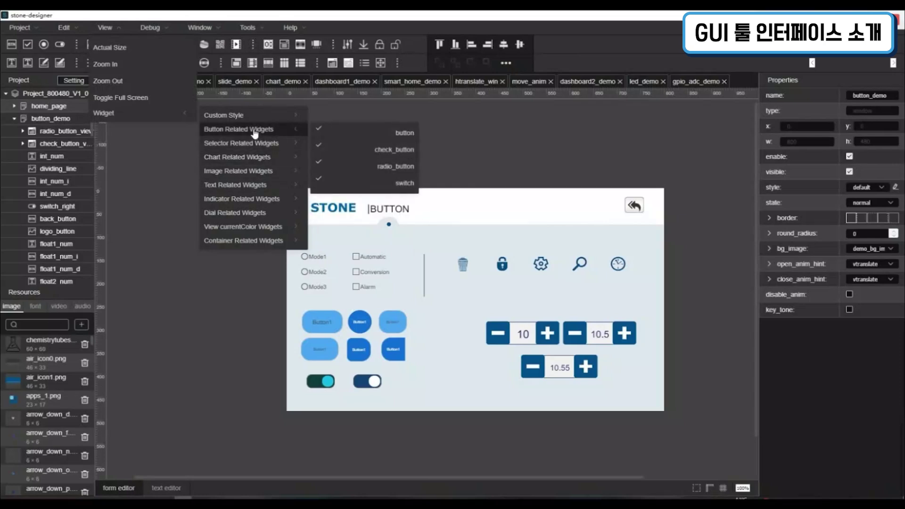
{"action": "left_click", "coordinate": [198, 16]}
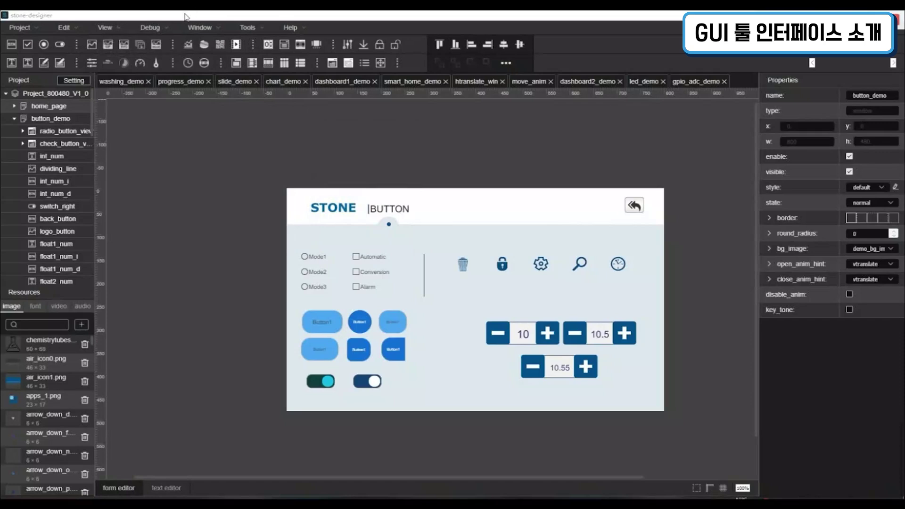
{"action": "left_click", "coordinate": [123, 28]}
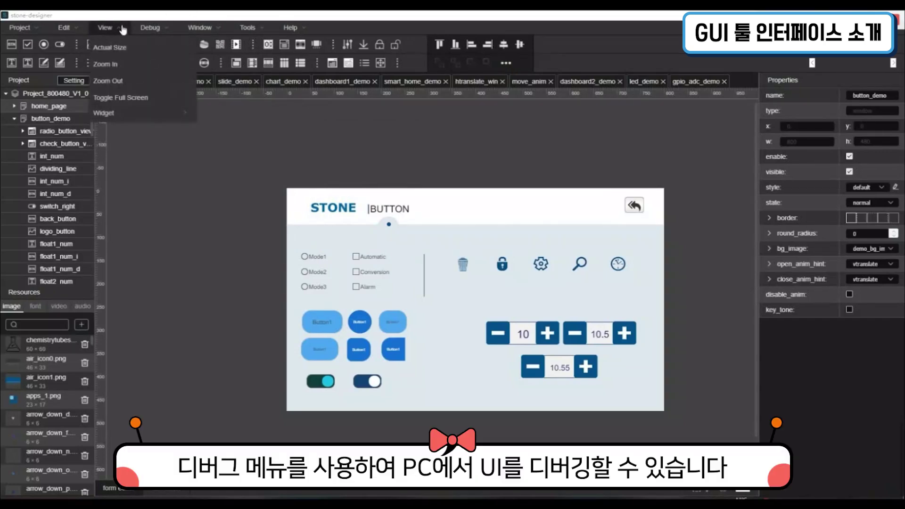
Run the project in the simulator, close it, then use Debug > Save and Running
{"action": "mouse_move", "coordinate": [150, 30]}
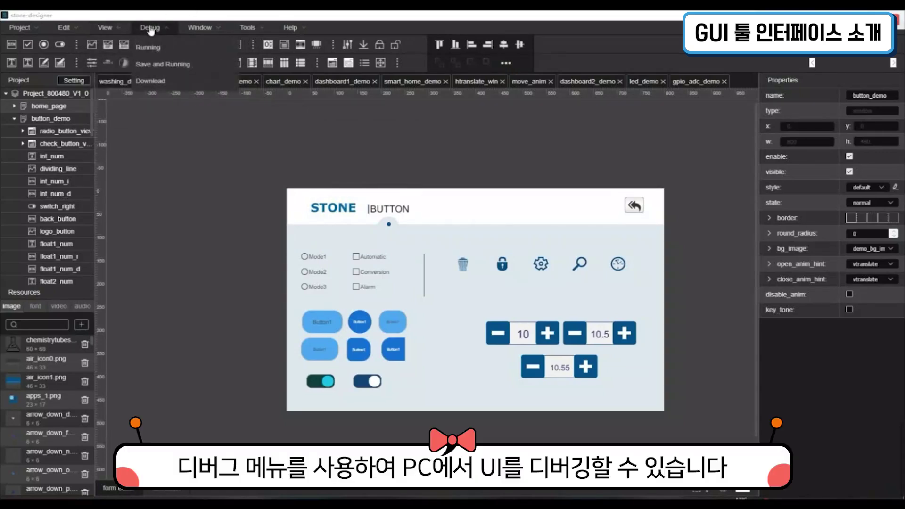
{"action": "left_click", "coordinate": [164, 52]}
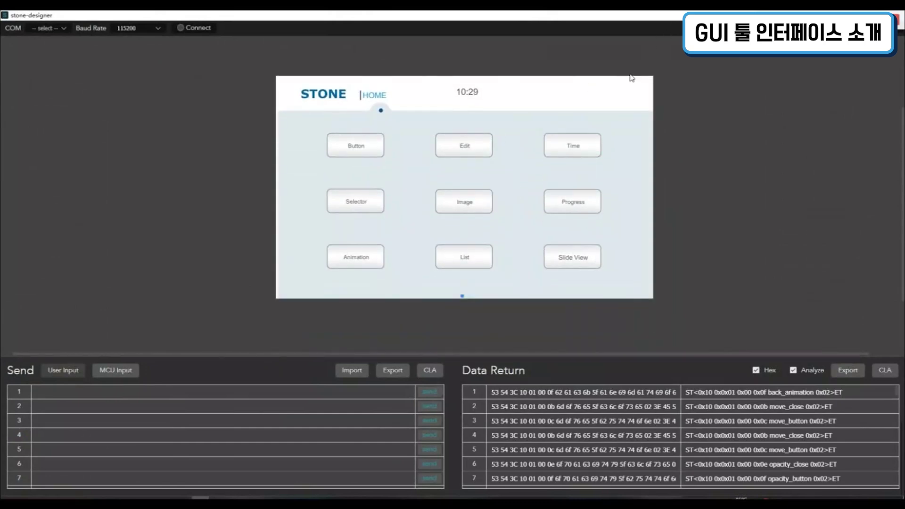
{"action": "double_click", "coordinate": [552, 18]}
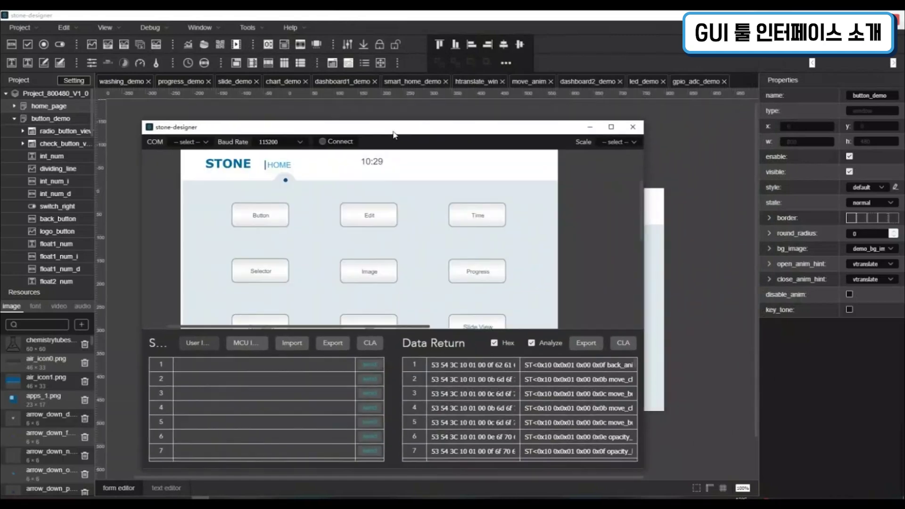
{"action": "left_click", "coordinate": [633, 129]}
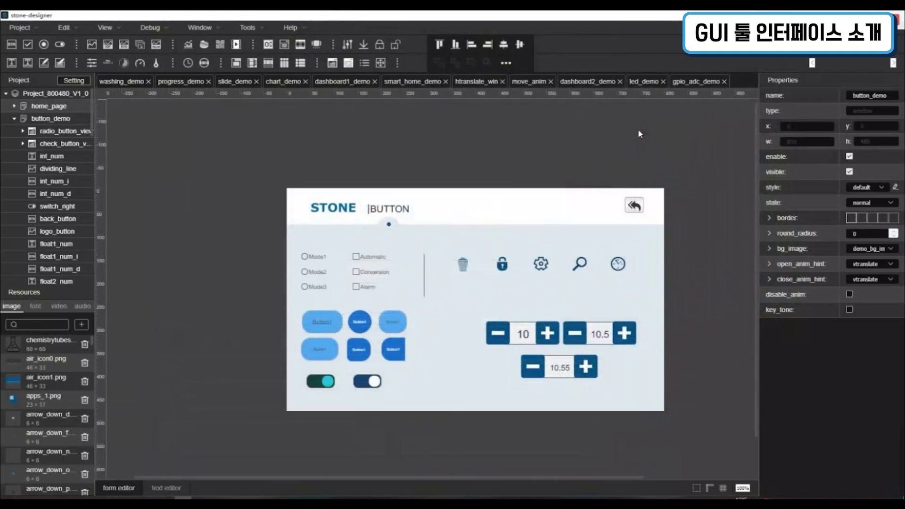
{"action": "left_click", "coordinate": [162, 28]}
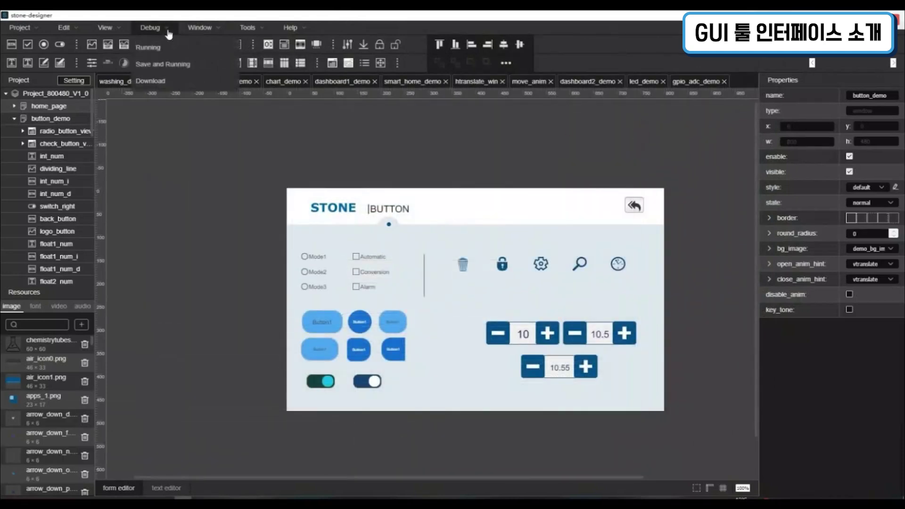
{"action": "left_click", "coordinate": [189, 72]}
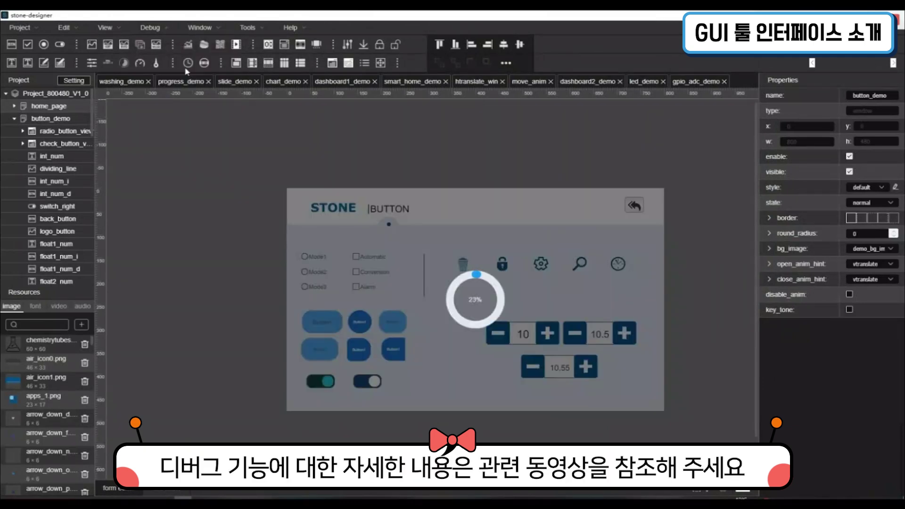